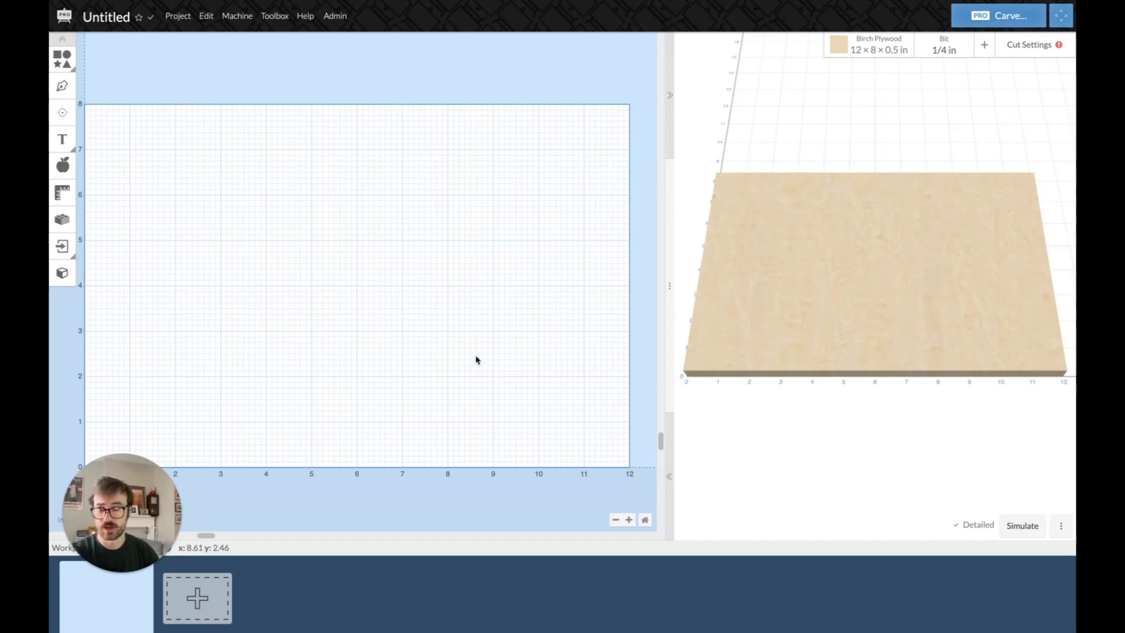
Add a 2 by 2 in square to the canvas and move it to about X 3.03 in, Y 2.6 in.
drag(867, 253, 874, 309)
click(63, 60)
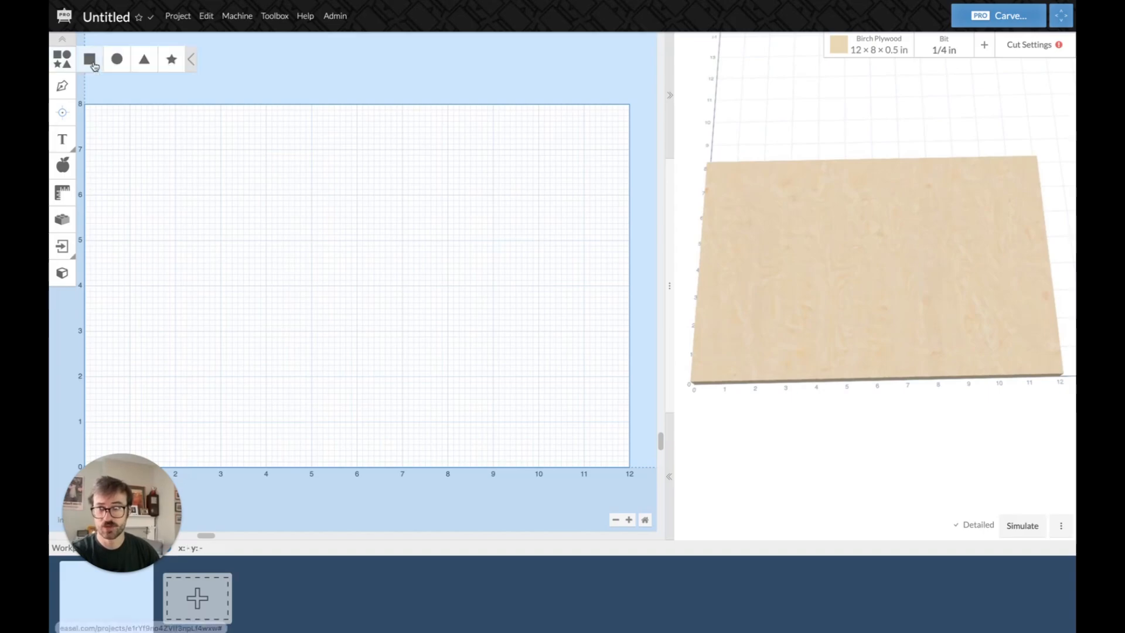
click(87, 60)
drag(170, 404, 261, 334)
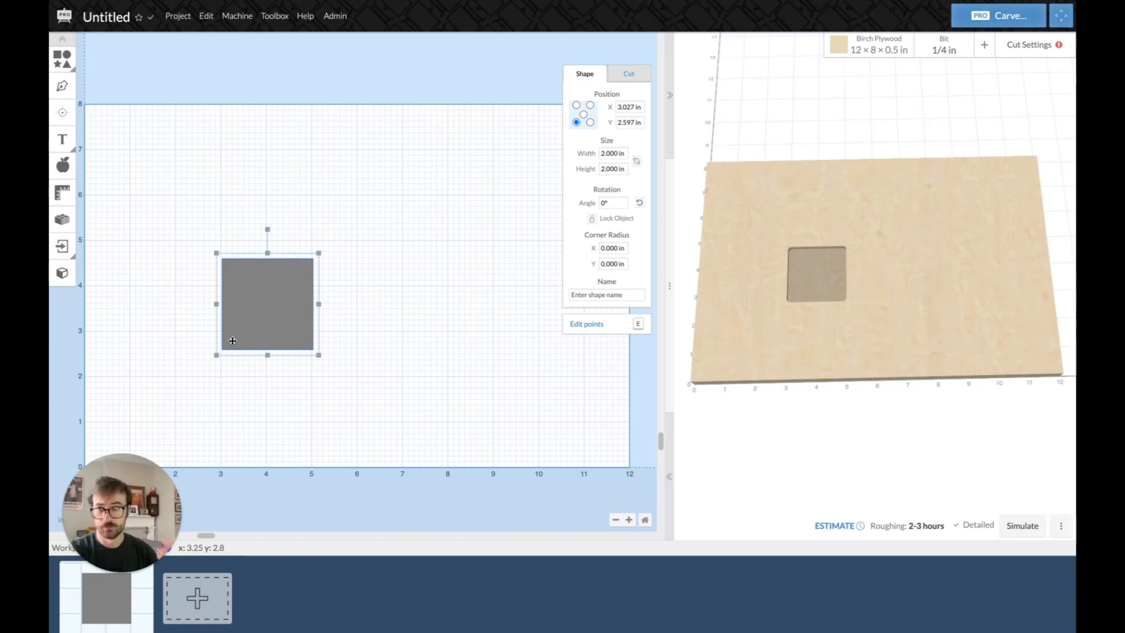
click(185, 142)
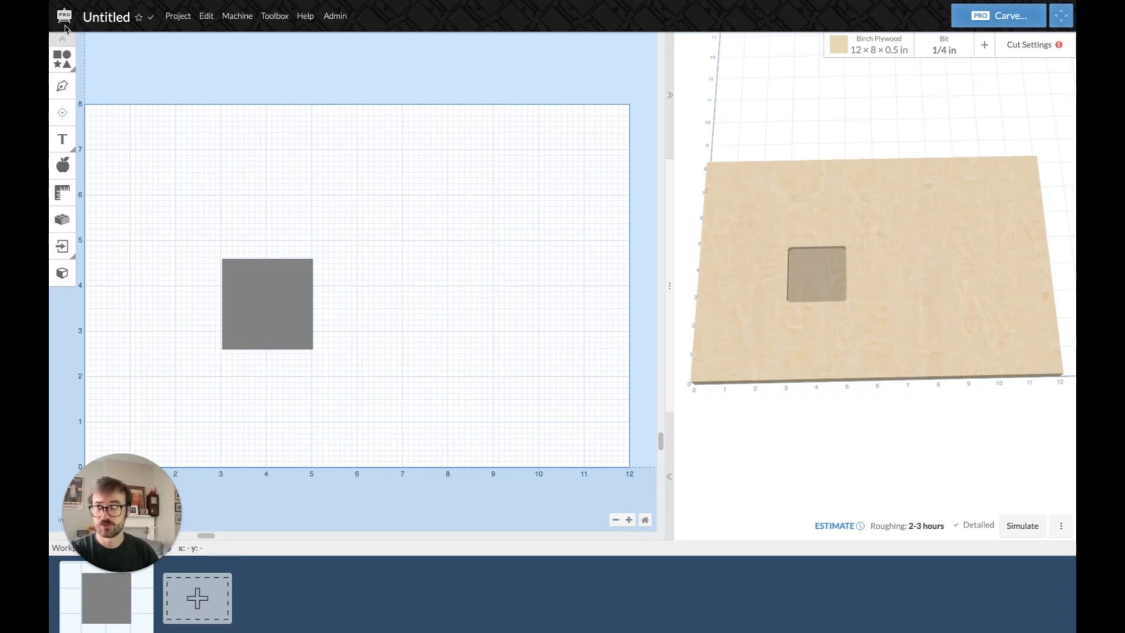
Rename the project as Test.
click(106, 18)
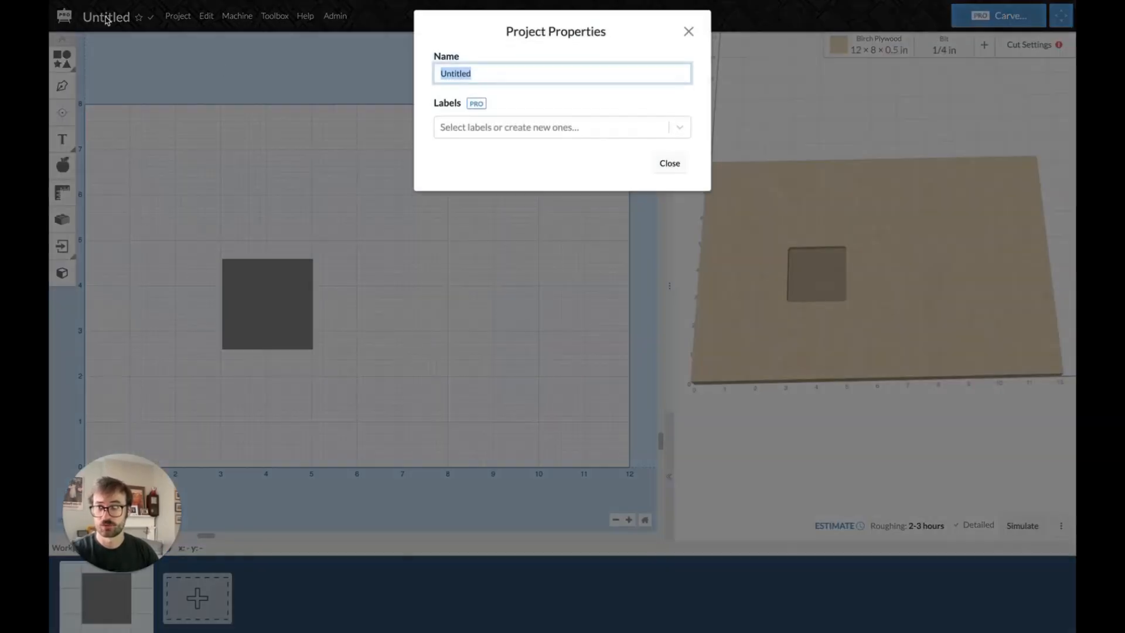
key(BackSpace)
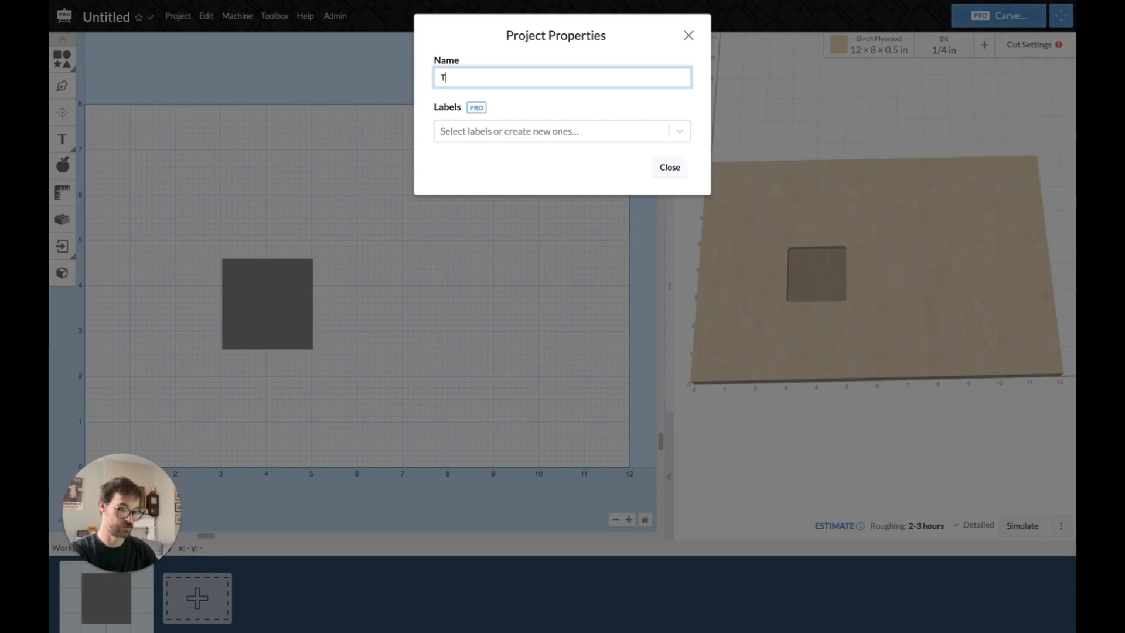
click(668, 171)
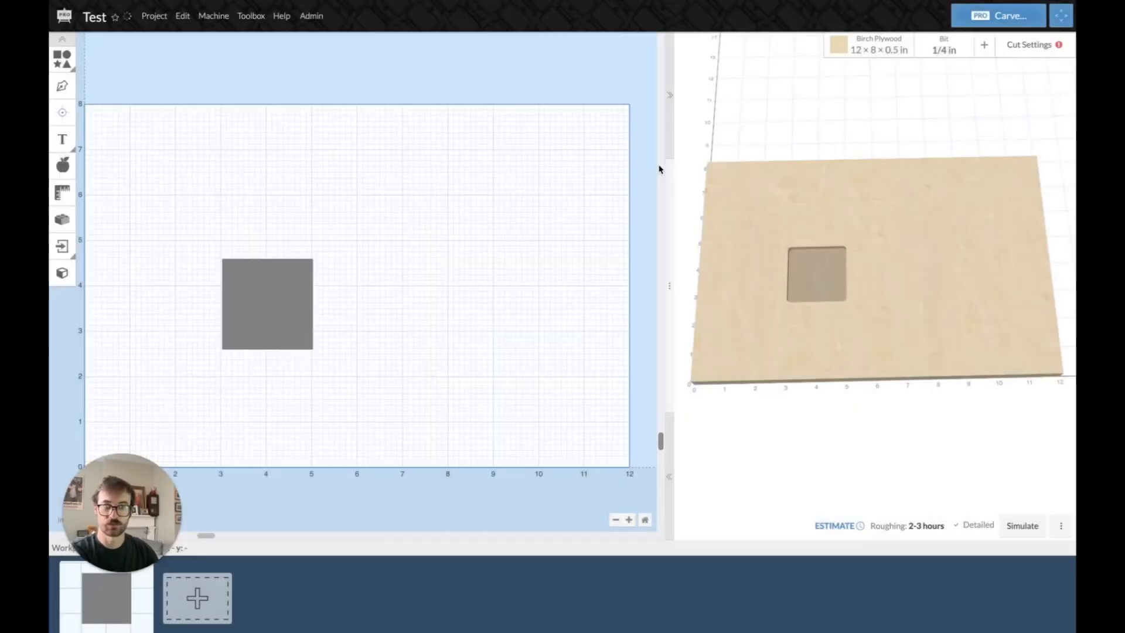
click(93, 17)
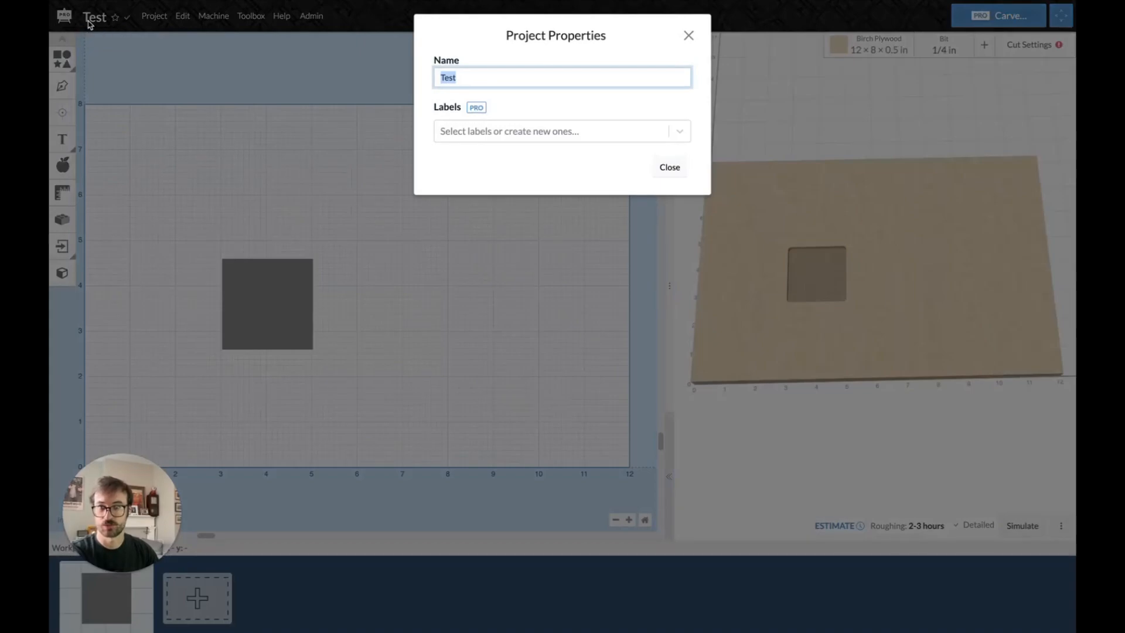
click(106, 52)
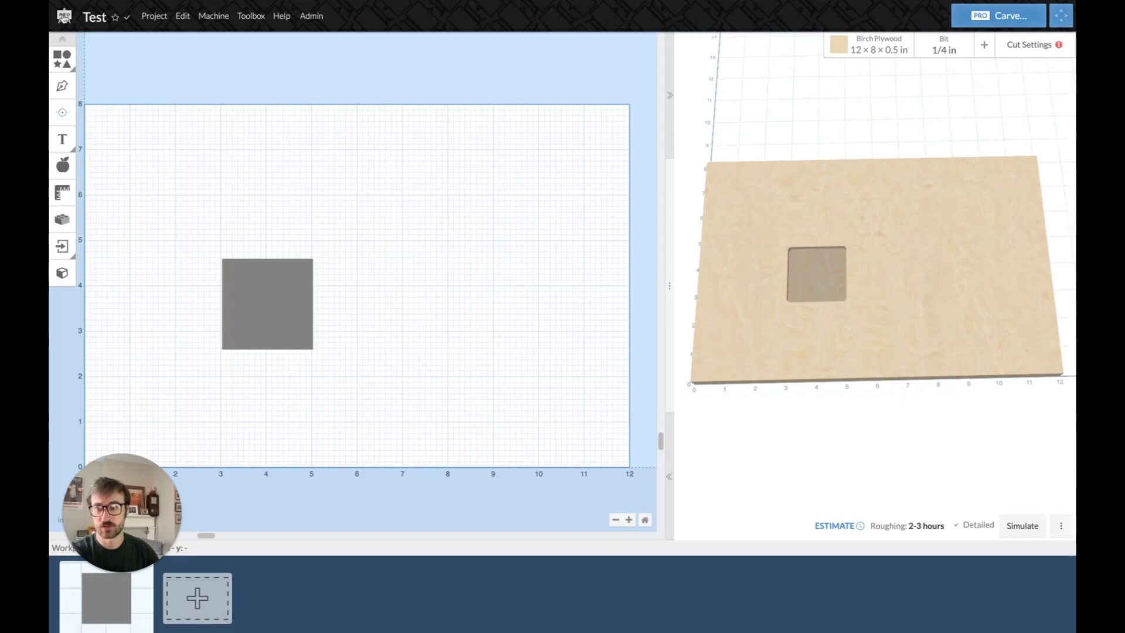
Look over the saved projects list and the available project commands.
click(65, 17)
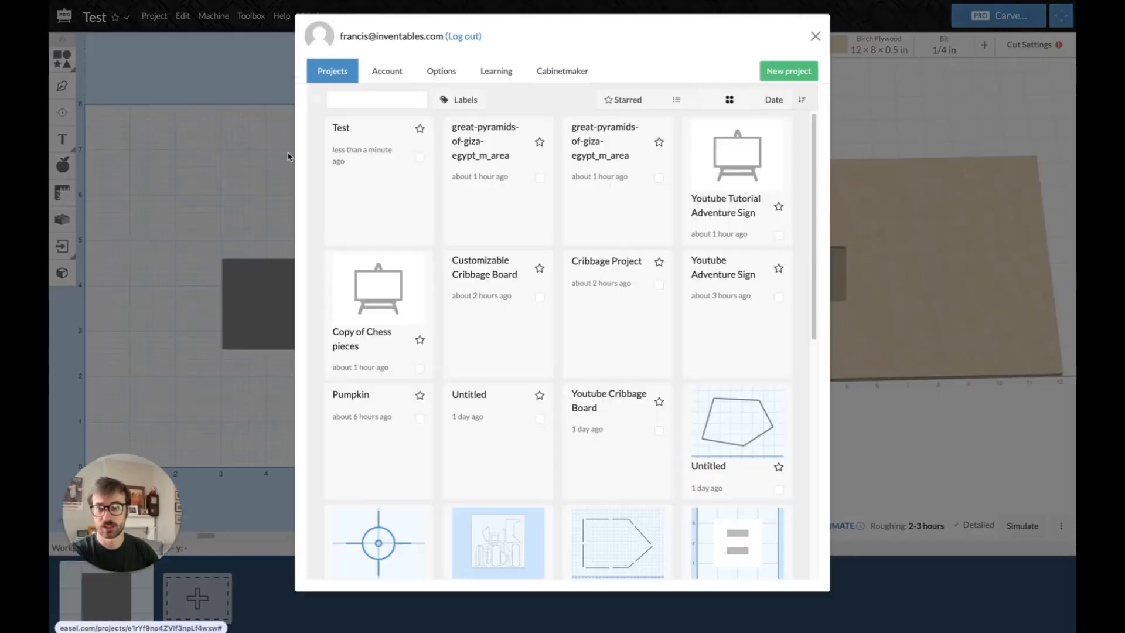
click(816, 38)
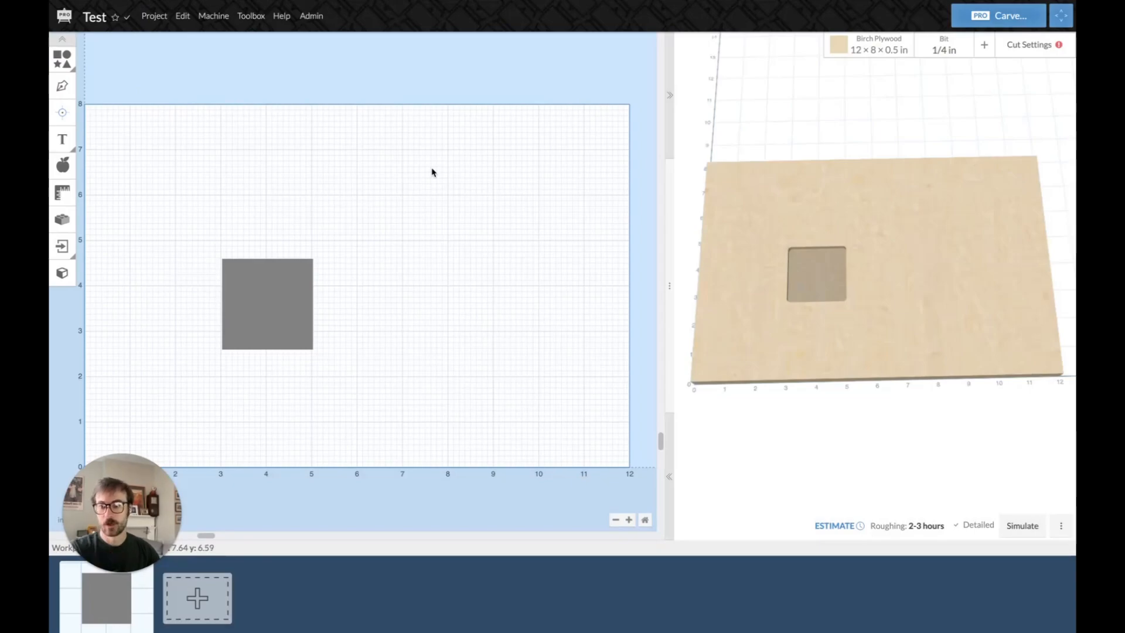
click(154, 22)
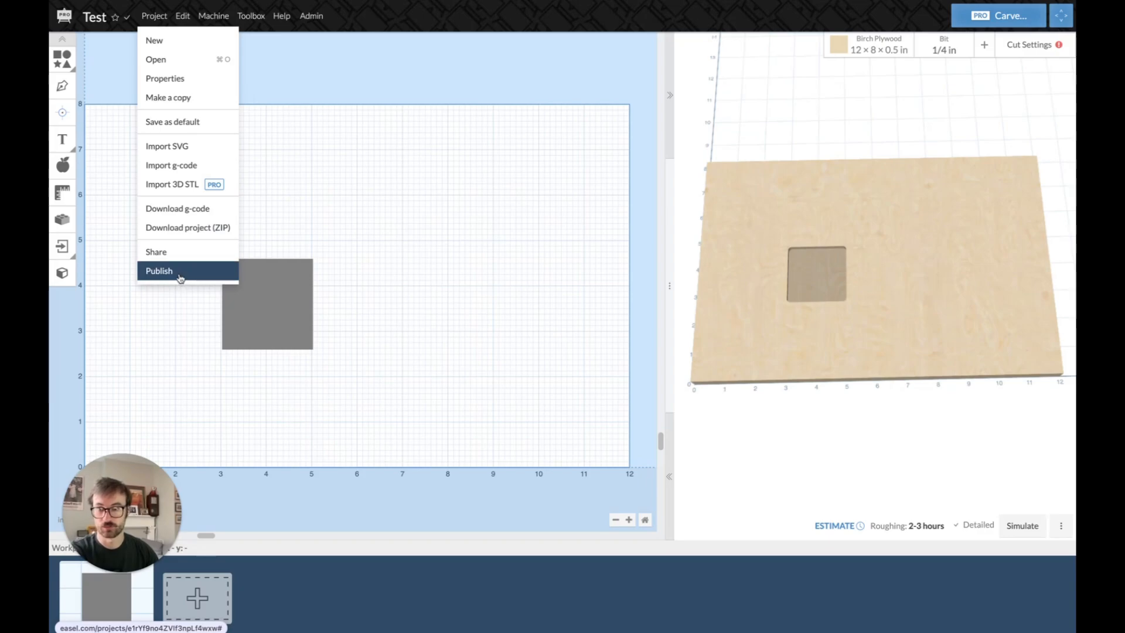
click(168, 334)
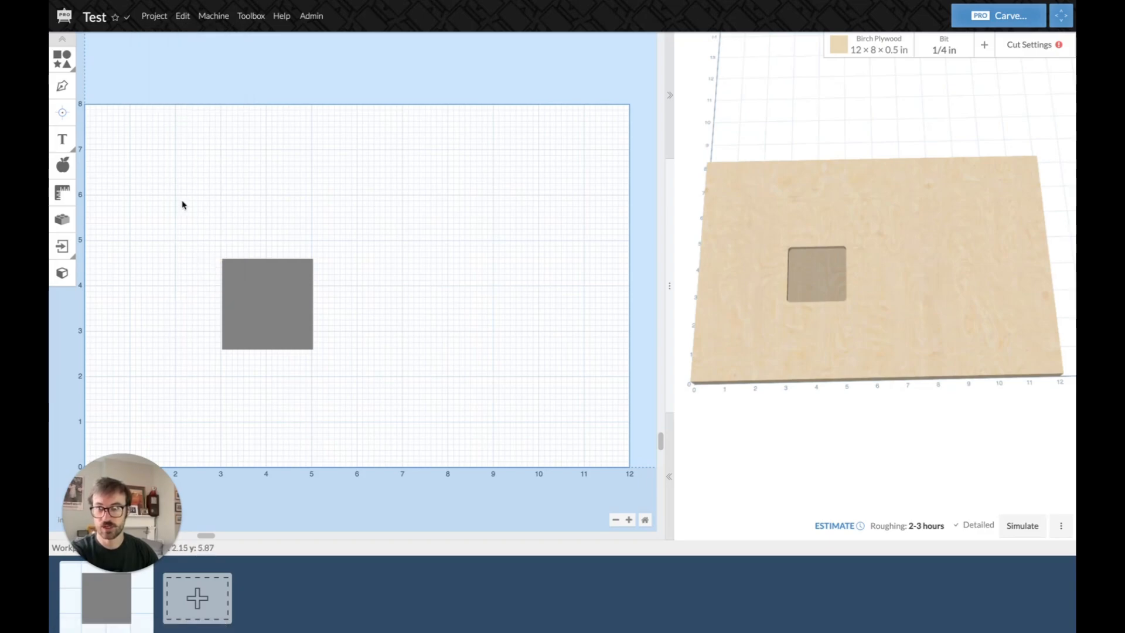
Compare the editing commands offered with nothing selected and with the square selected.
click(184, 17)
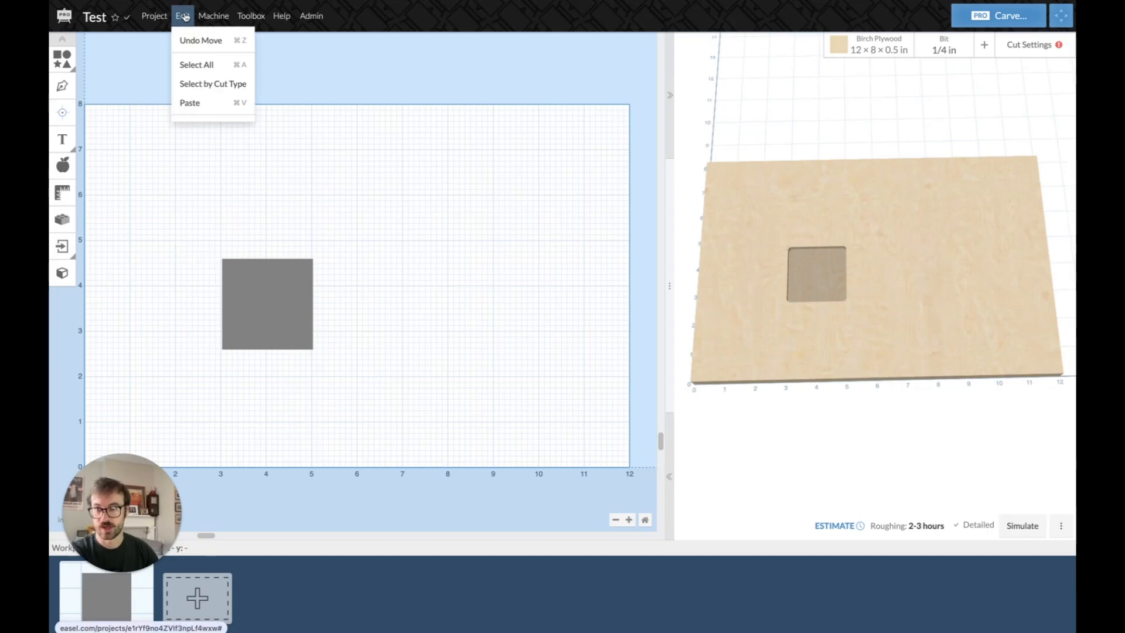
click(207, 65)
click(396, 228)
click(276, 289)
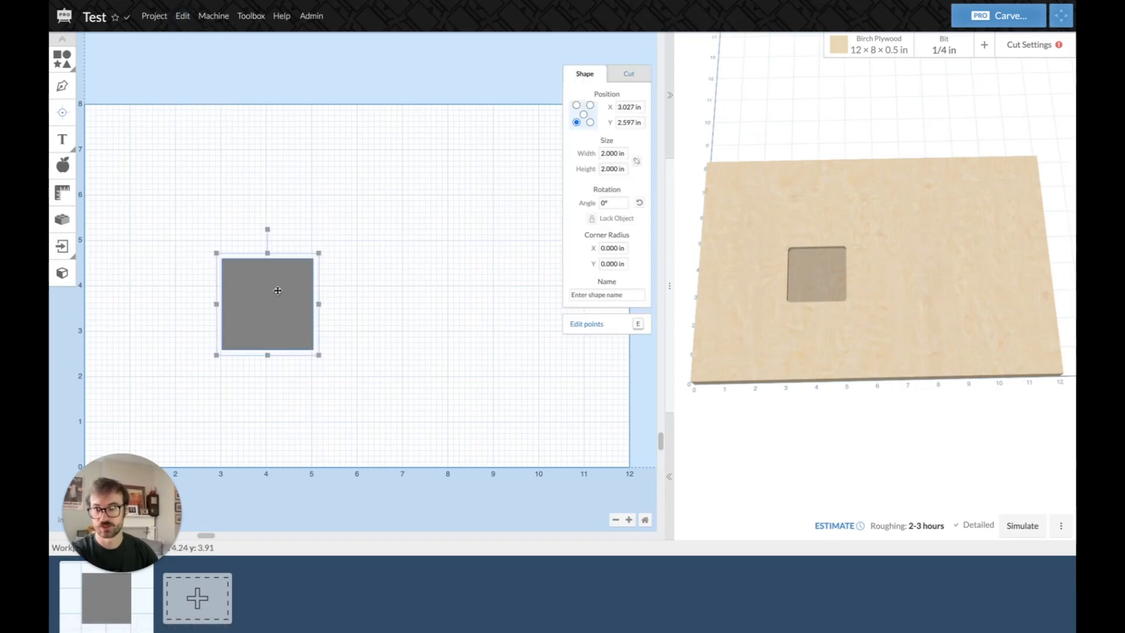
click(183, 17)
click(238, 105)
click(267, 194)
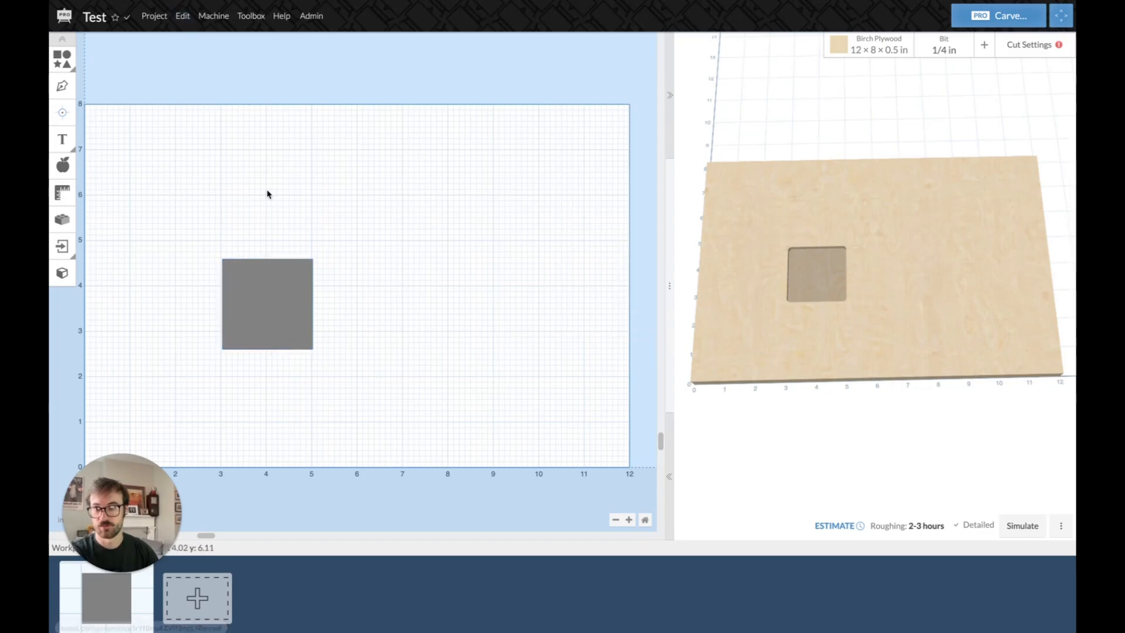
Undo the square's last move and deselect the square.
click(182, 17)
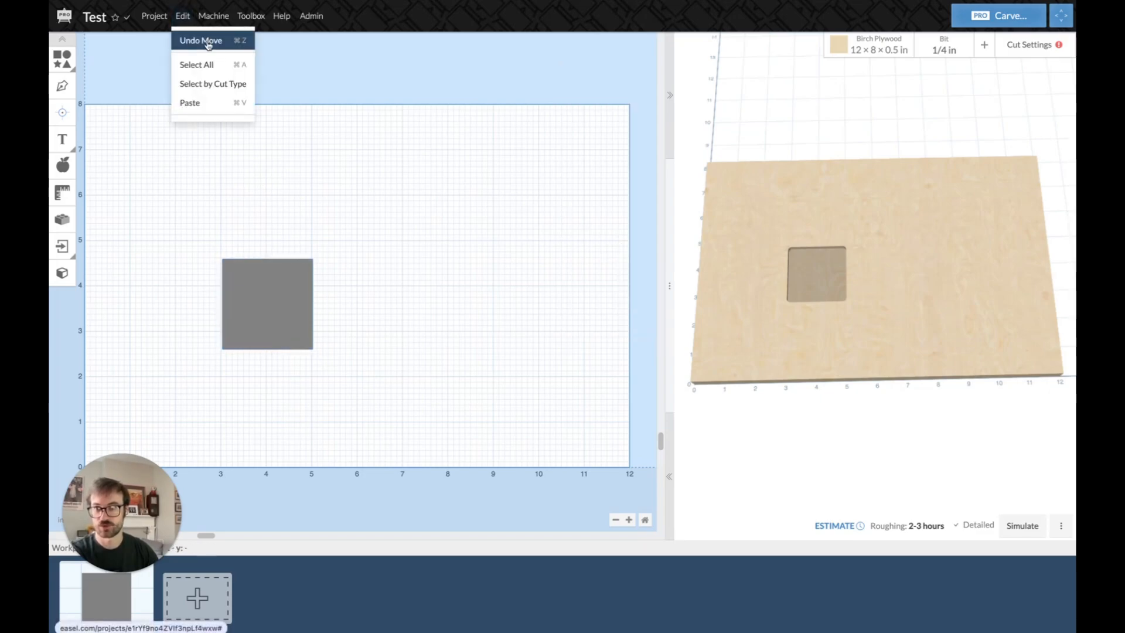
click(210, 64)
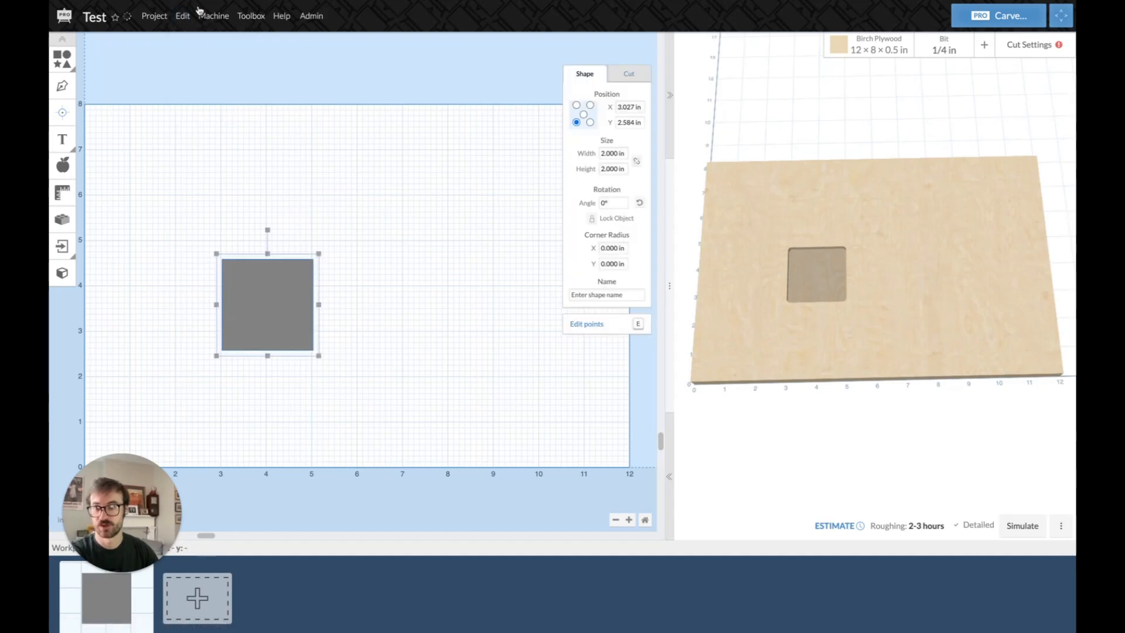
click(182, 17)
click(183, 16)
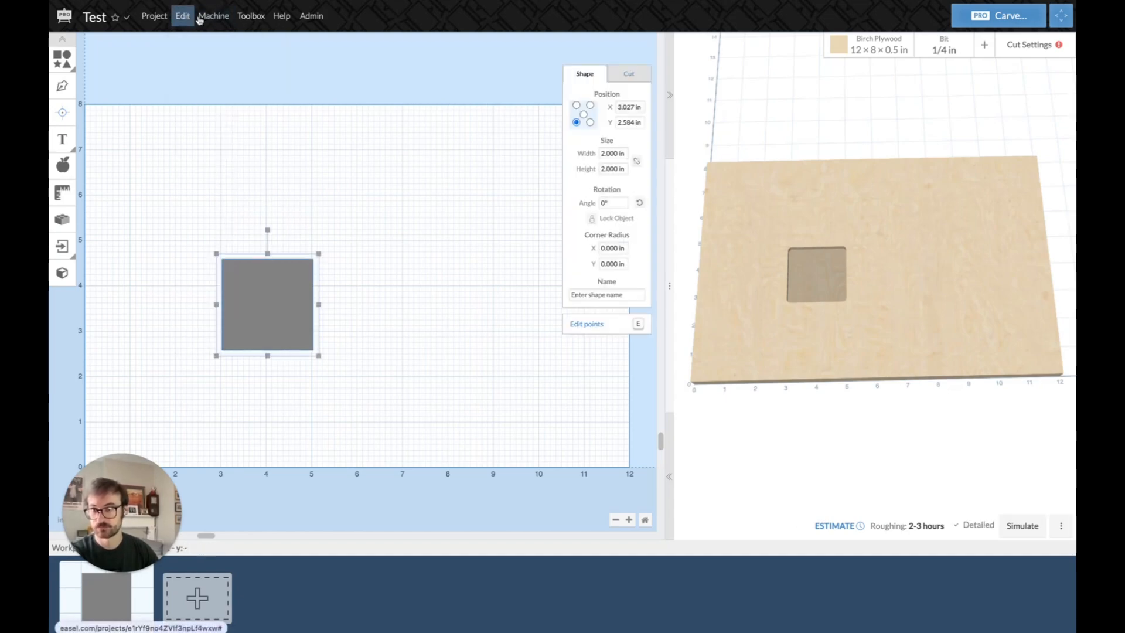
click(322, 163)
Look through the machine selection and the option for editing the machine.
click(214, 23)
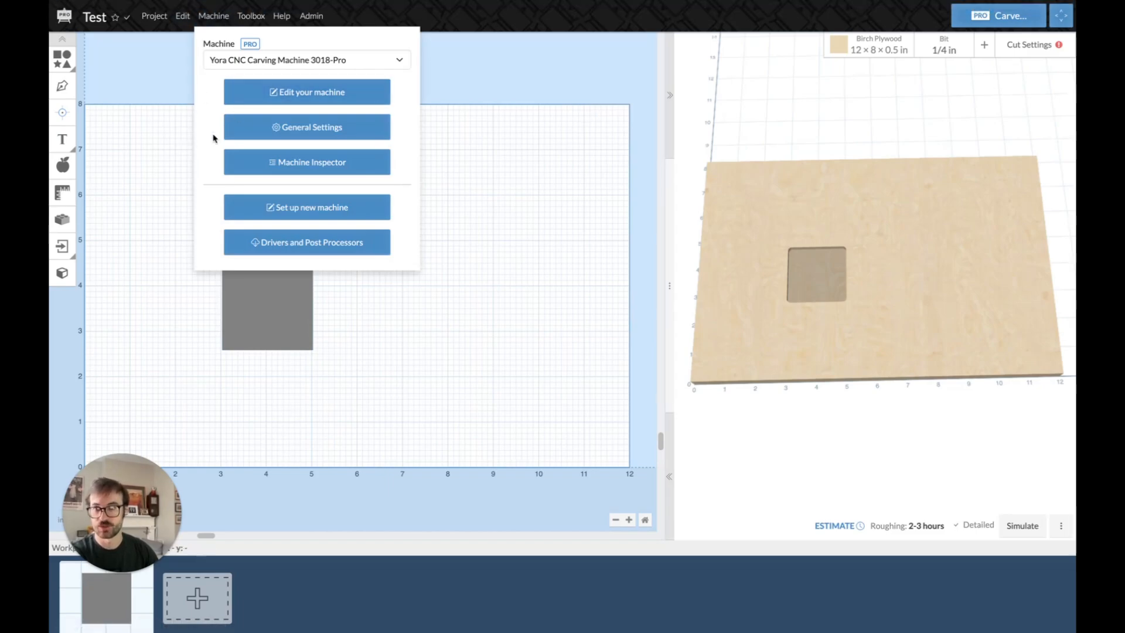
click(316, 60)
click(337, 56)
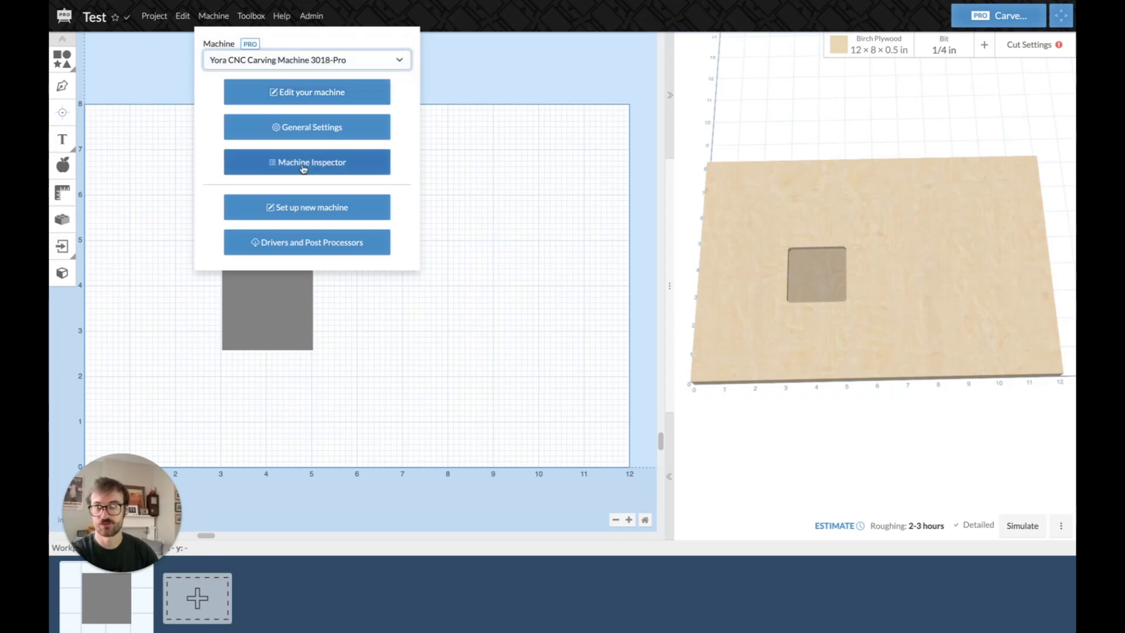
click(318, 93)
click(632, 473)
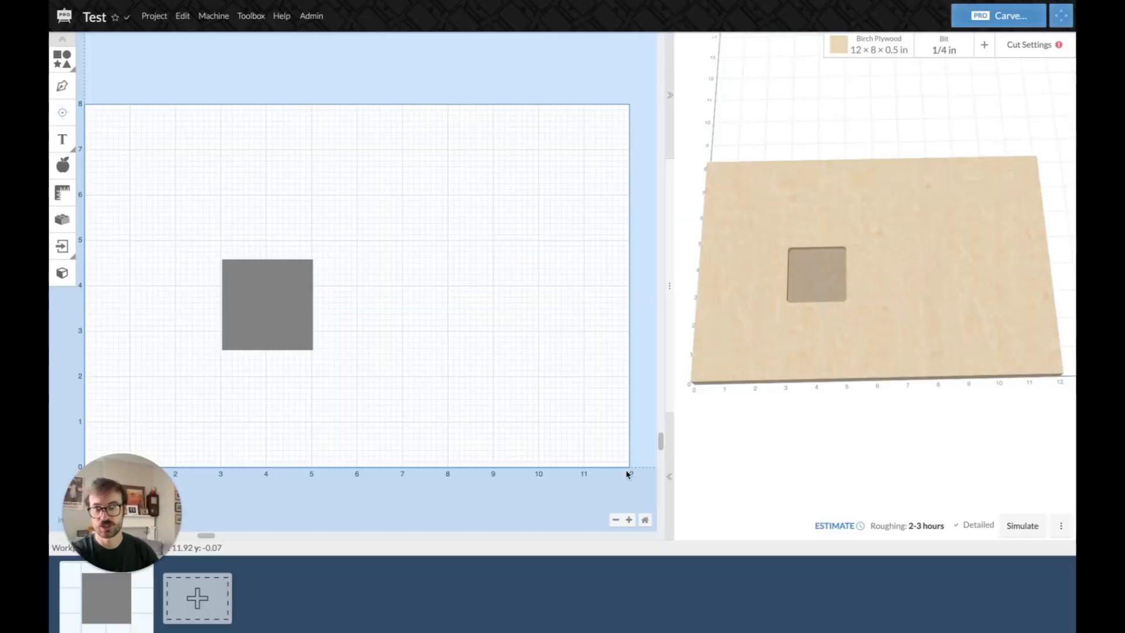
Examine the general machine settings, the Machine Inspector, and the remaining machine setup and driver options.
click(213, 16)
click(312, 130)
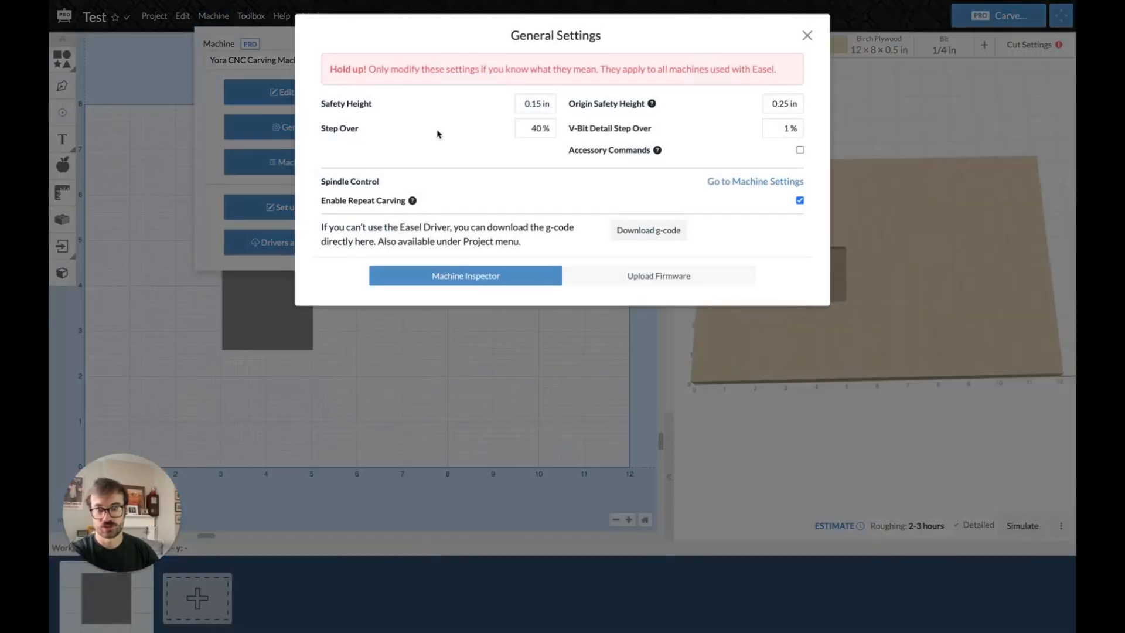
click(538, 369)
click(213, 15)
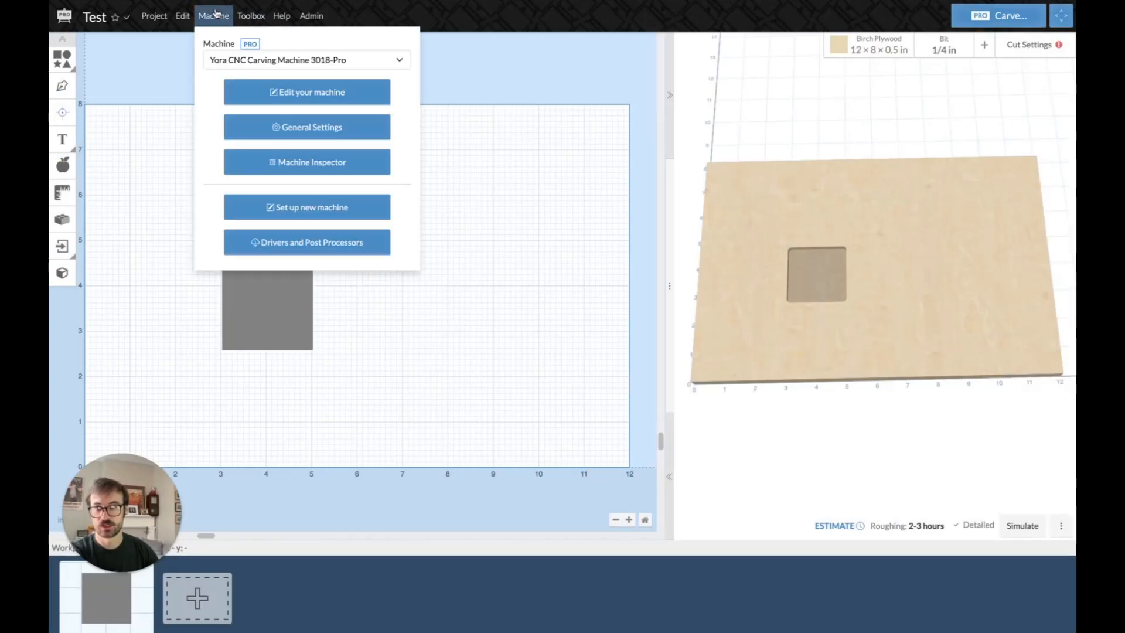
click(302, 169)
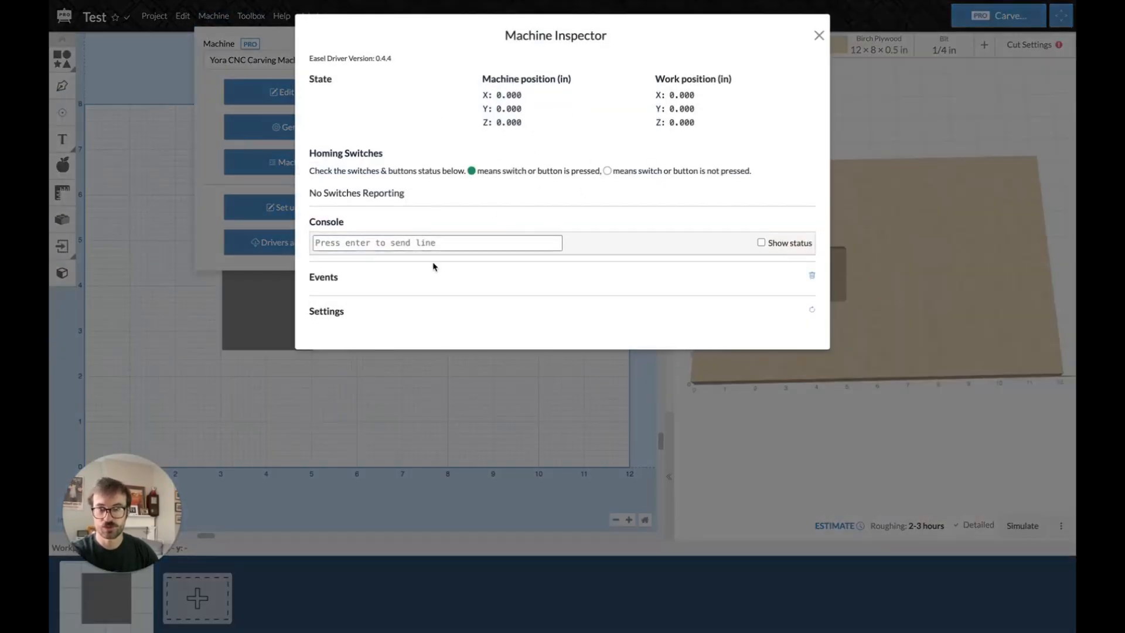
click(211, 164)
click(213, 16)
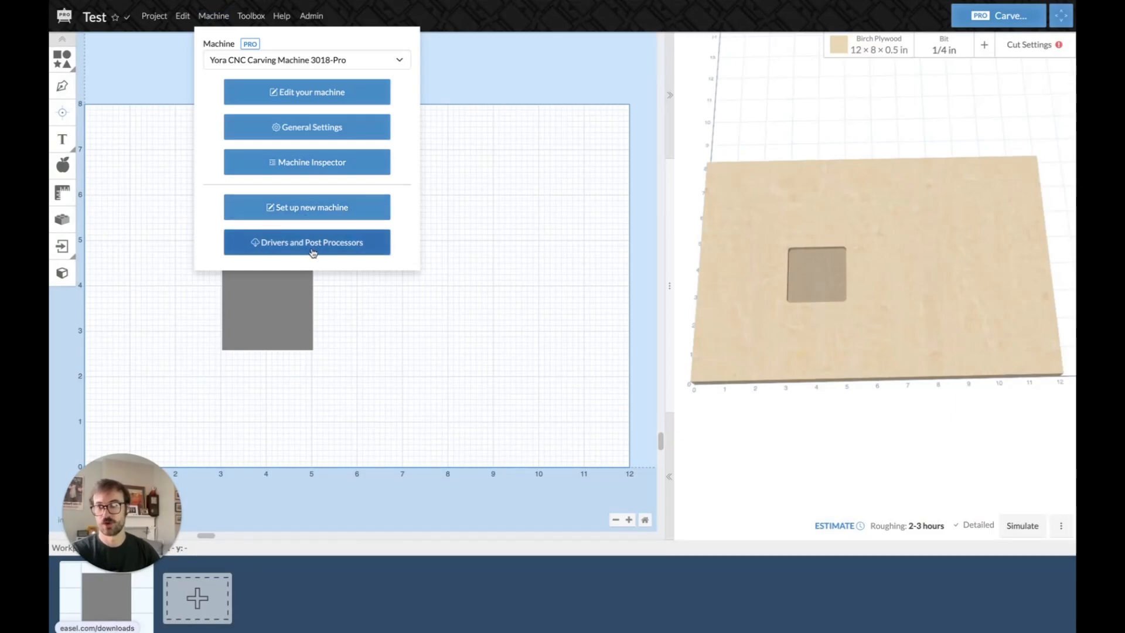
click(405, 299)
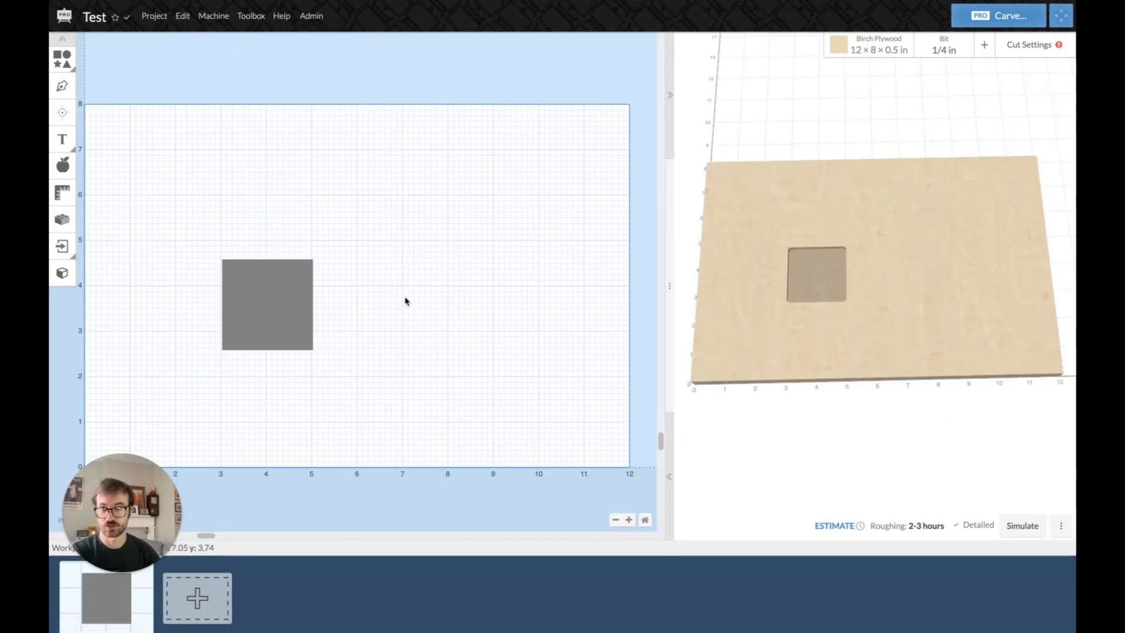
Browse the Toolbox's saved bits, materials, cut settings and machine profiles, and close it.
click(259, 16)
scroll(262, 154, down, 8)
scroll(246, 193, down, 10)
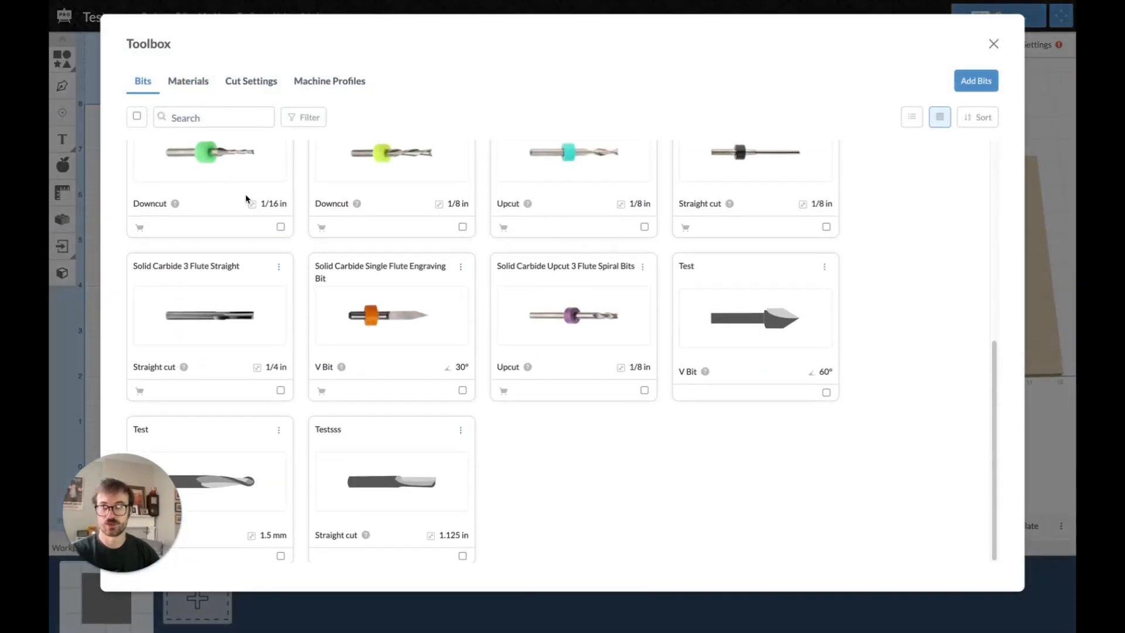
scroll(234, 156, up, 1)
click(188, 81)
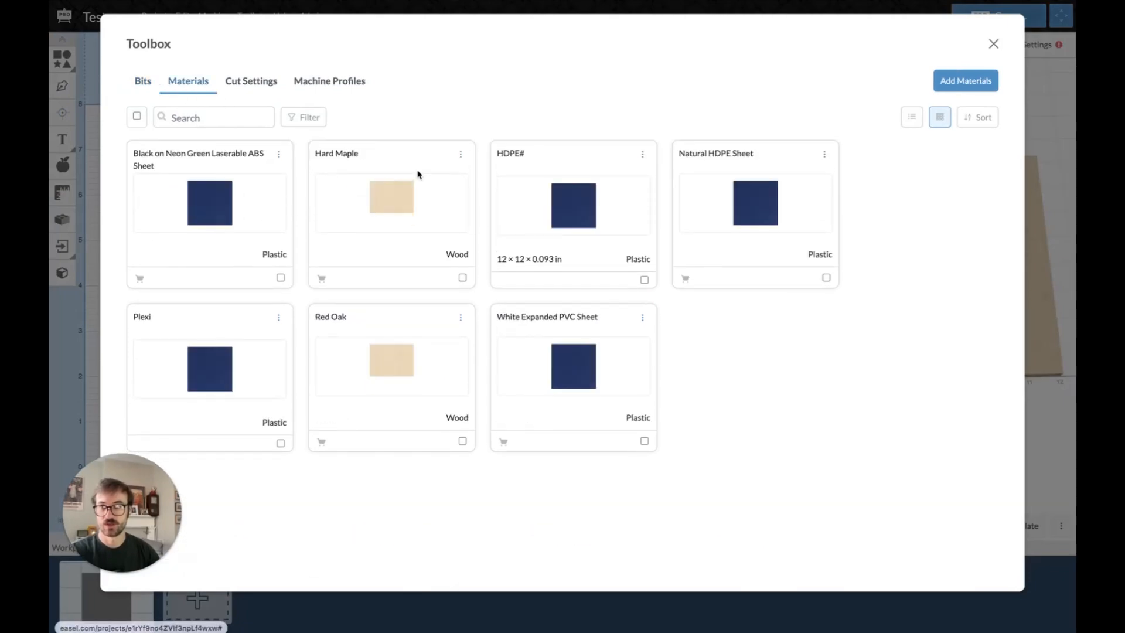
click(232, 88)
click(331, 80)
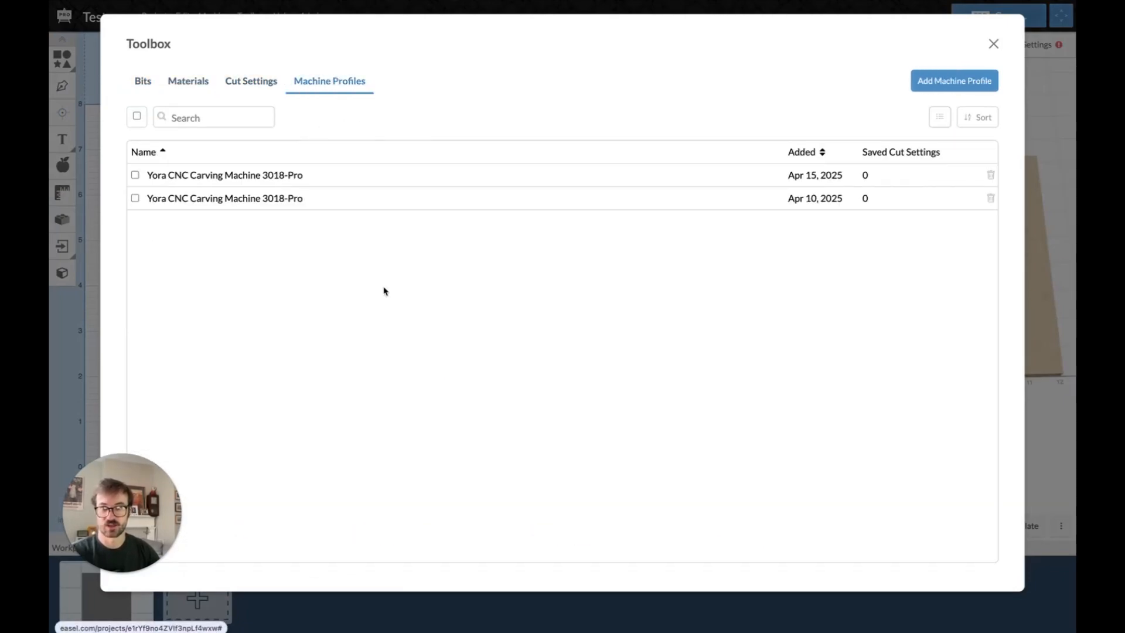
click(993, 44)
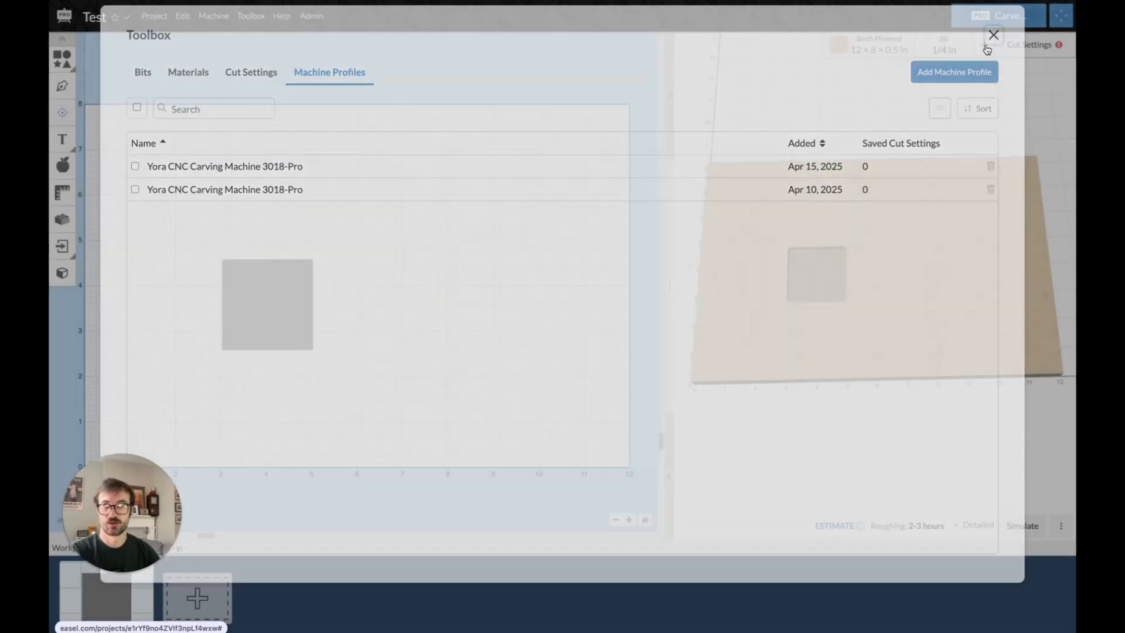
Look over the help resources and browse the list of development updates under What's New.
click(278, 23)
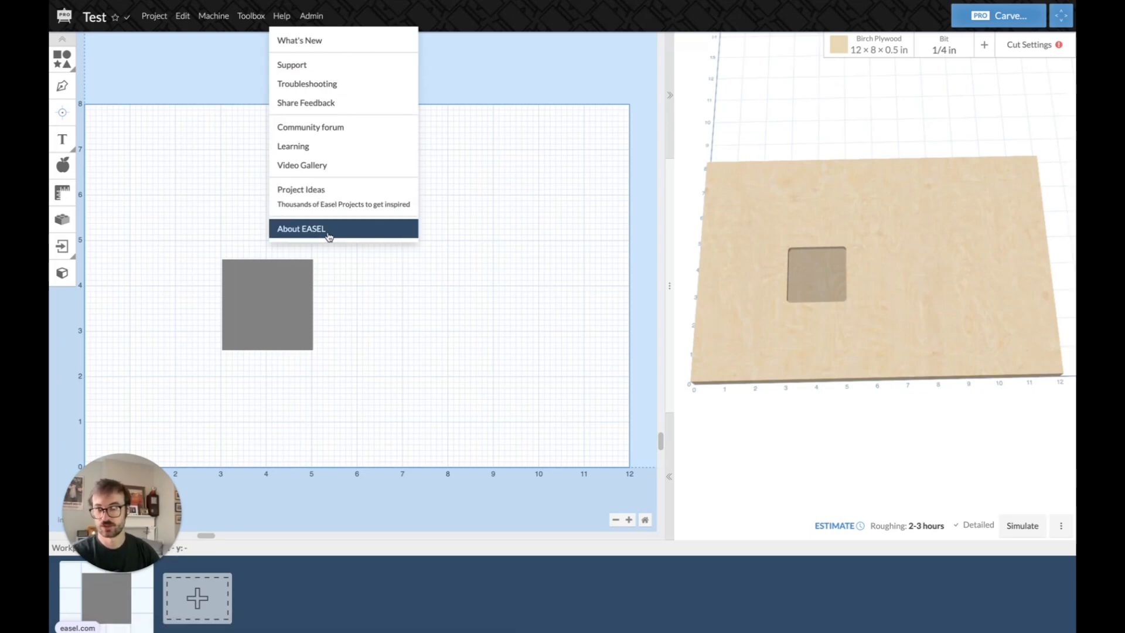
click(302, 51)
scroll(301, 150, down, 2)
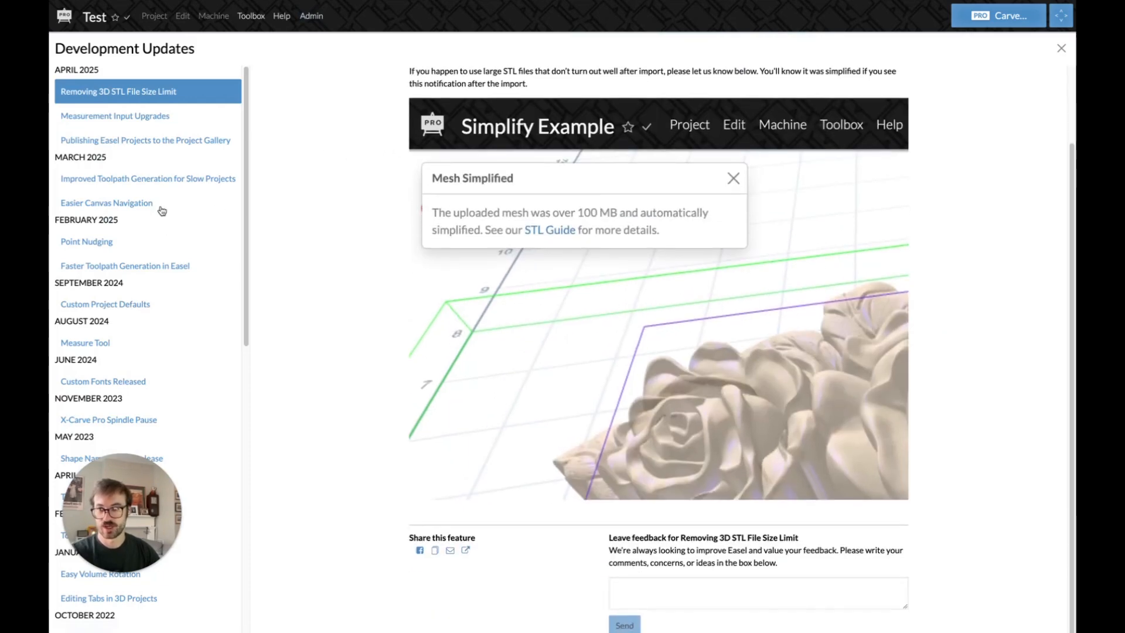
scroll(162, 227, down, 10)
scroll(161, 211, up, 9)
scroll(150, 225, down, 2)
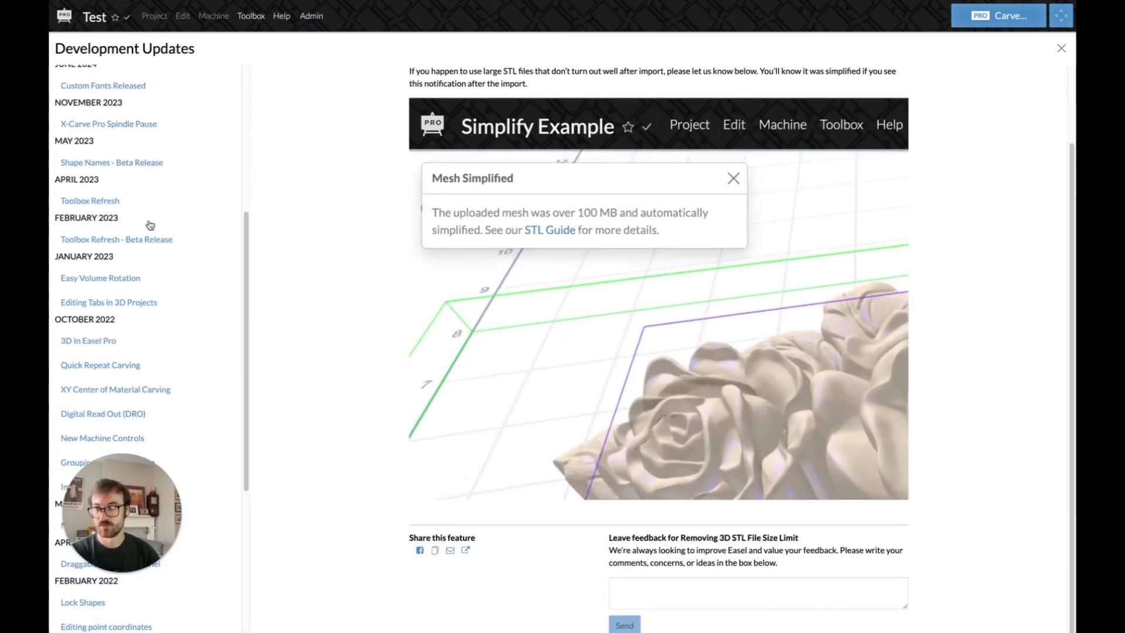
scroll(150, 225, up, 2)
Look through several recent update articles, ending with Improved Toolpath Generation for Slow Projects, and return to the canvas.
click(148, 116)
click(179, 143)
click(174, 200)
click(174, 178)
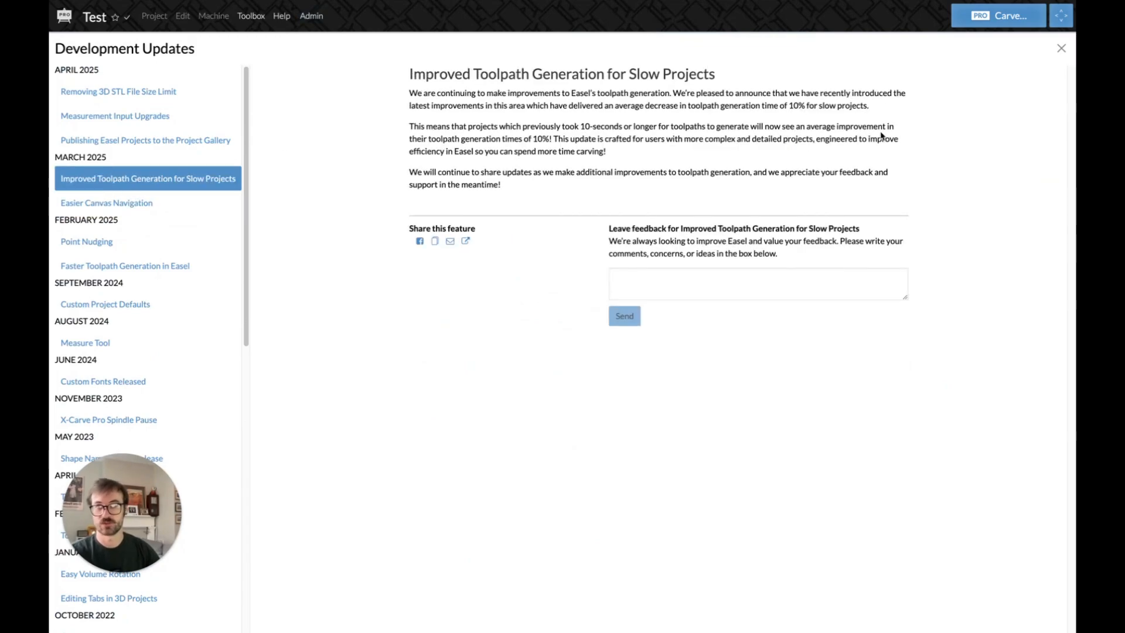
click(1061, 49)
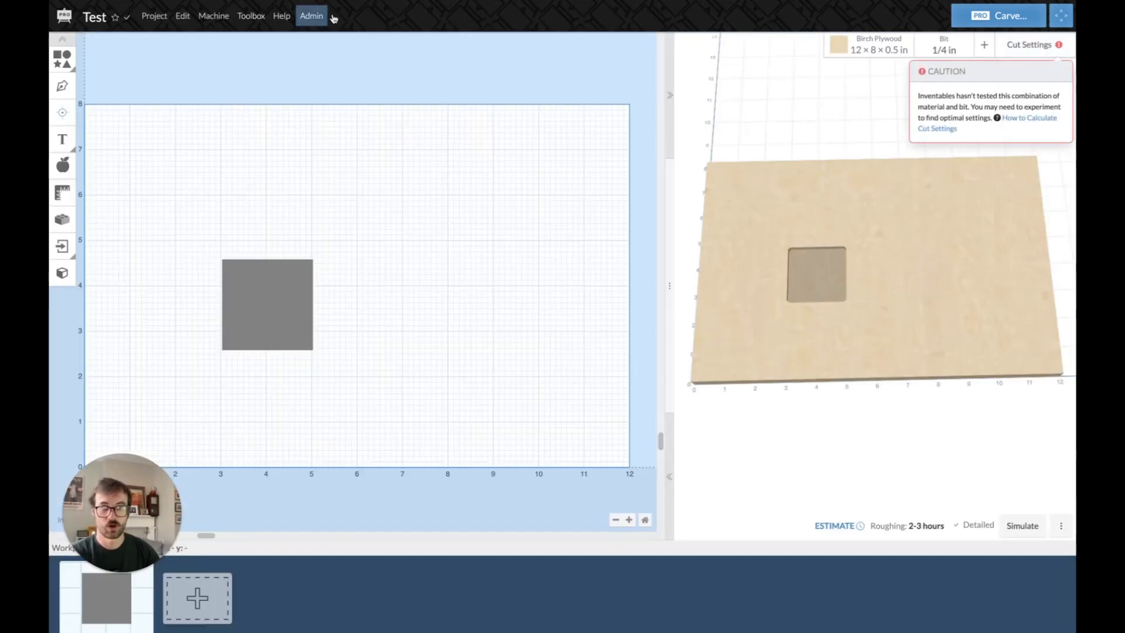
Check the carve control and the machine jogging panel, and return to the design.
click(990, 21)
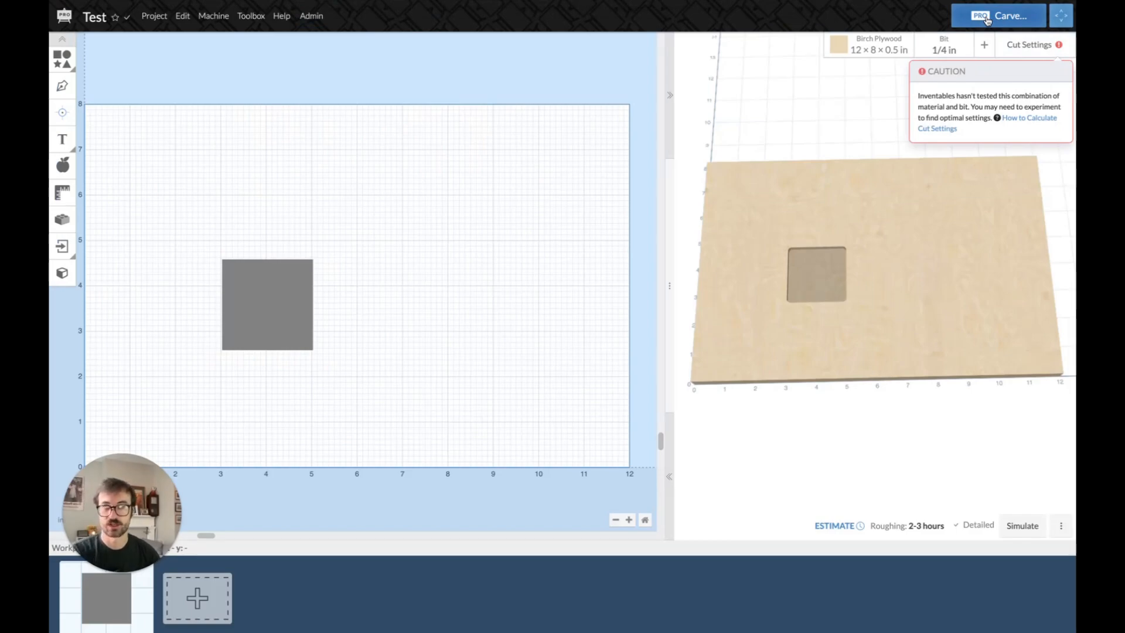
click(1062, 17)
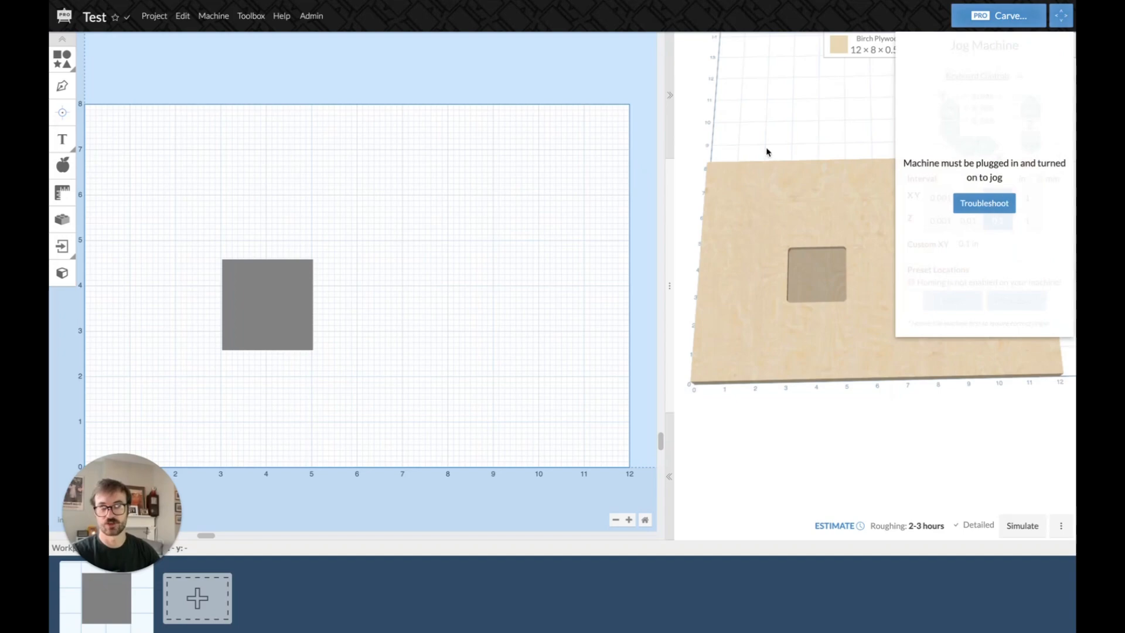
click(791, 139)
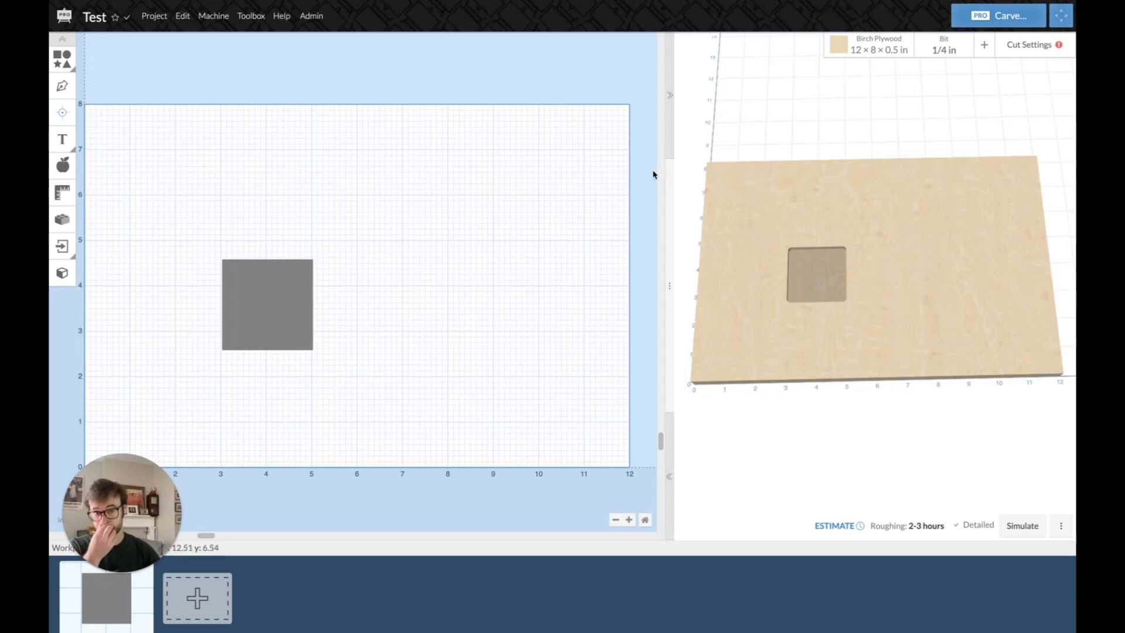
Review the cut settings caution and the material type and dimension options, and browse the available bits.
mouse_move(1055, 42)
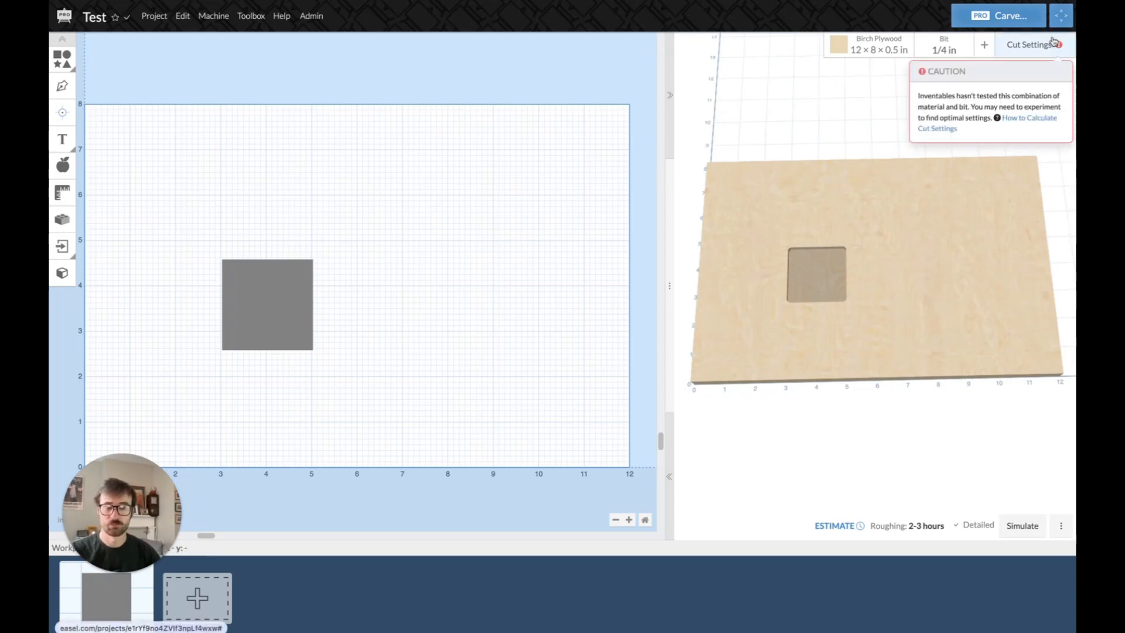
click(866, 49)
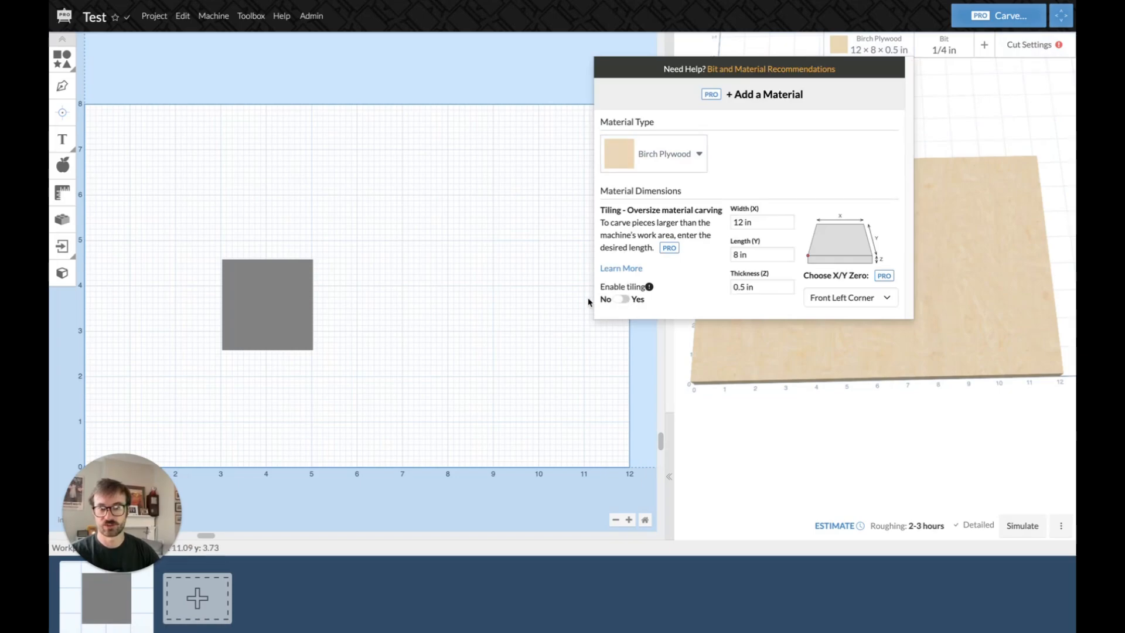
click(951, 121)
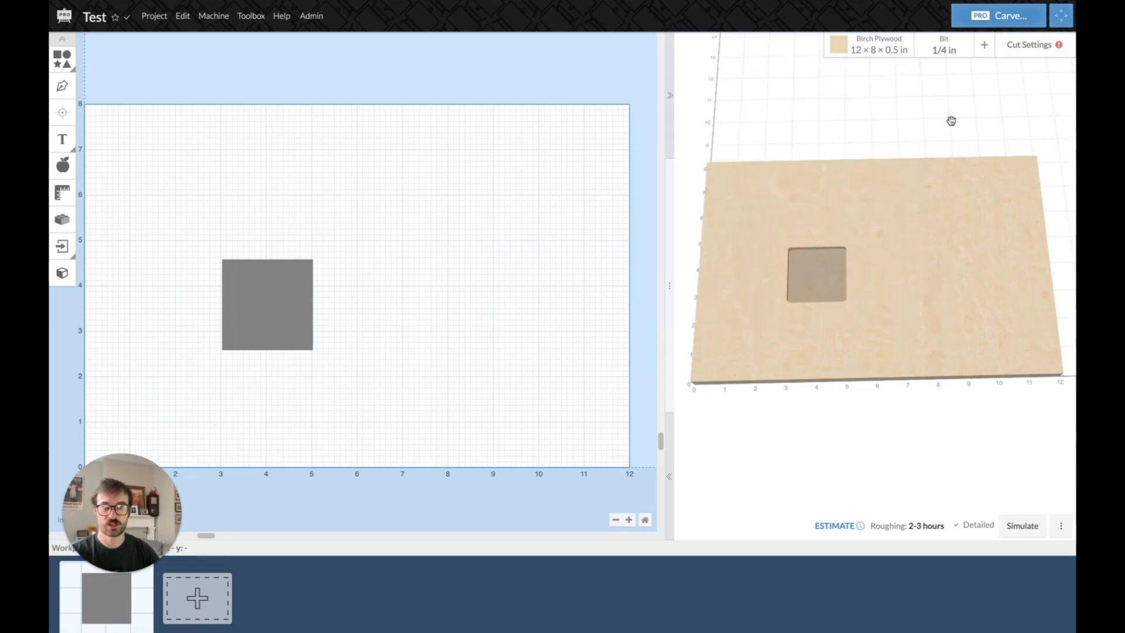
click(952, 47)
scroll(905, 210, down, 5)
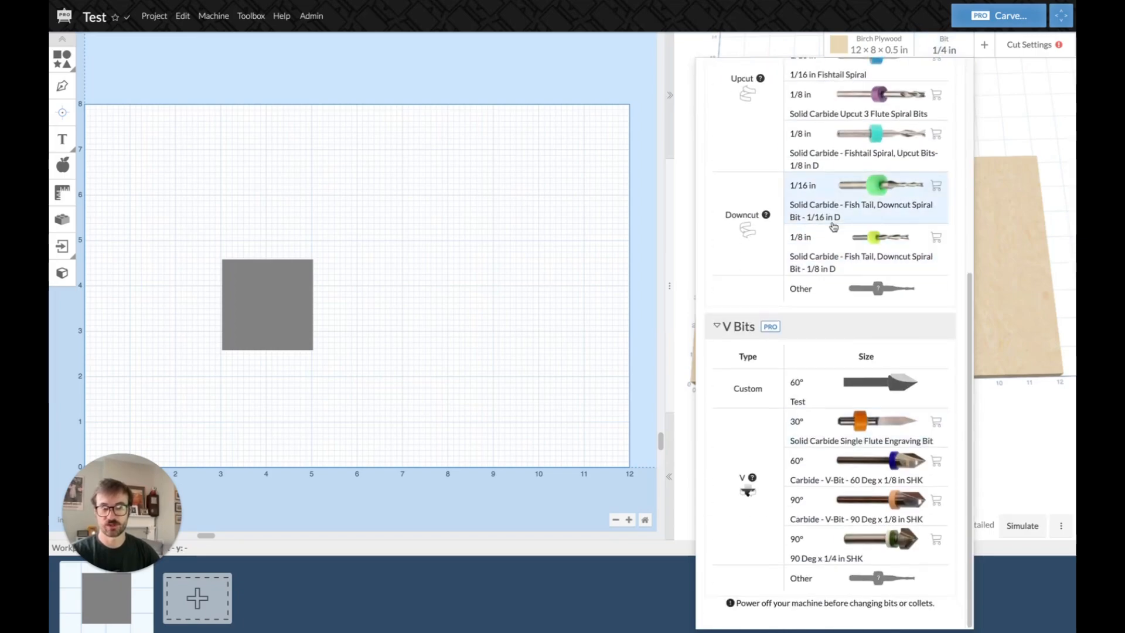
click(652, 141)
Add a 1/16 in detail bit alongside the 1/4 in bit and browse the other detail bit choices.
click(985, 46)
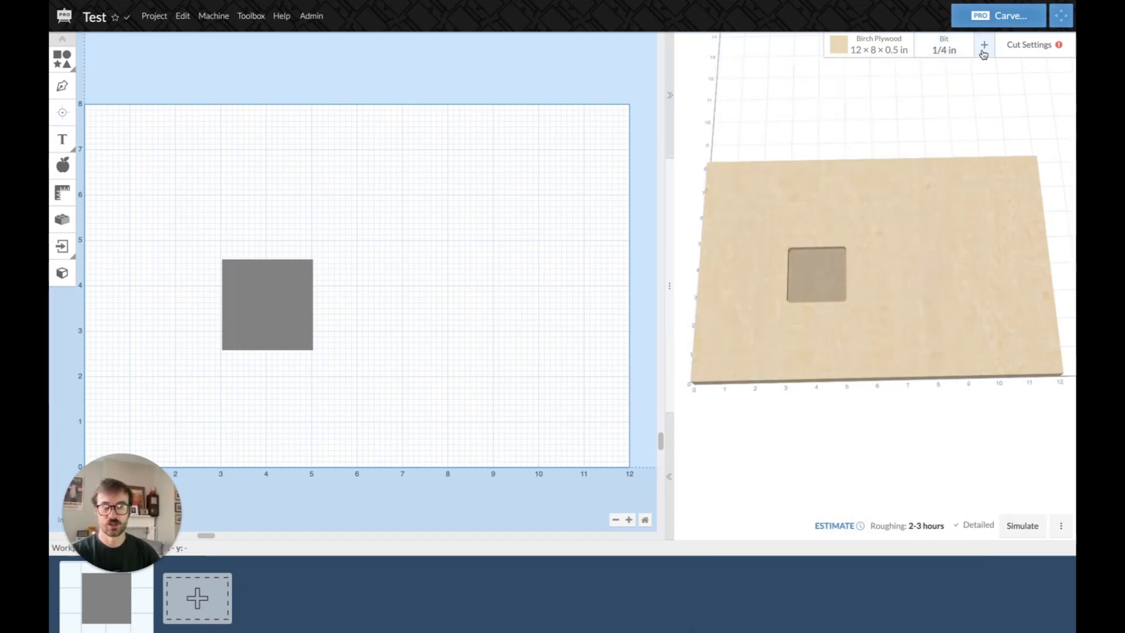
scroll(902, 322, down, 5)
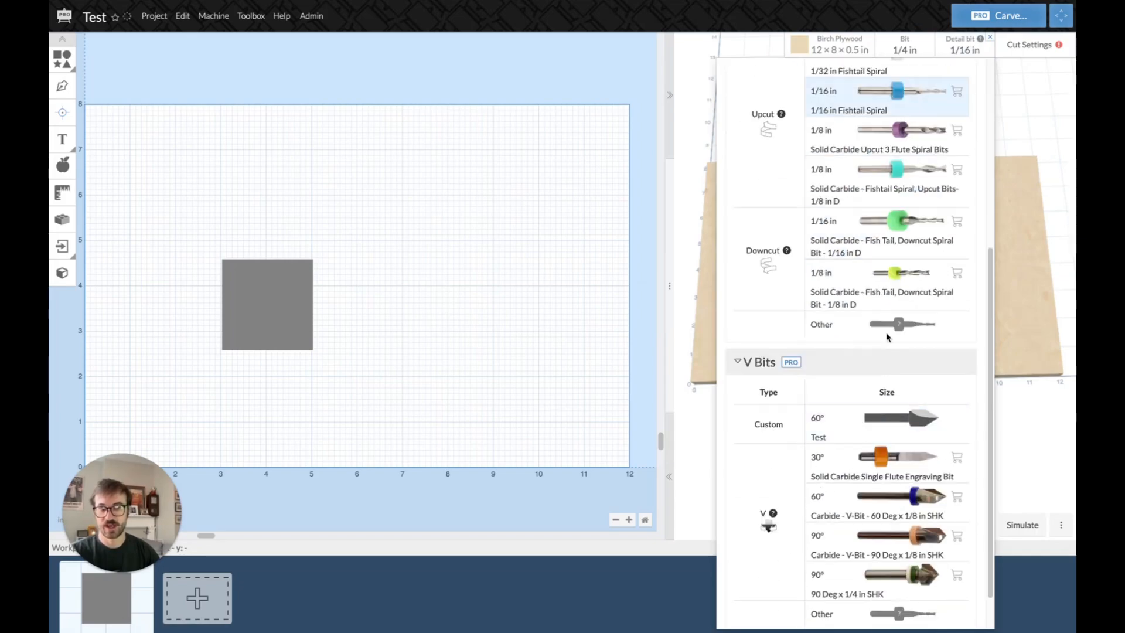
click(678, 123)
Review the roughing and detail cut settings, and remove the detail bit from the setup.
click(1043, 47)
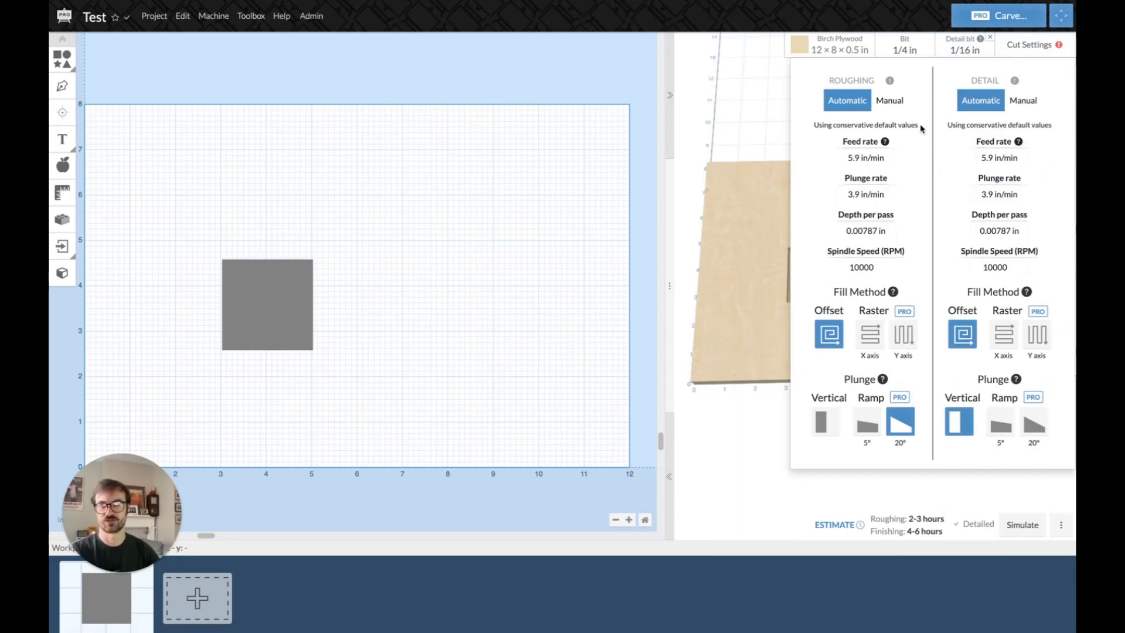
click(1006, 50)
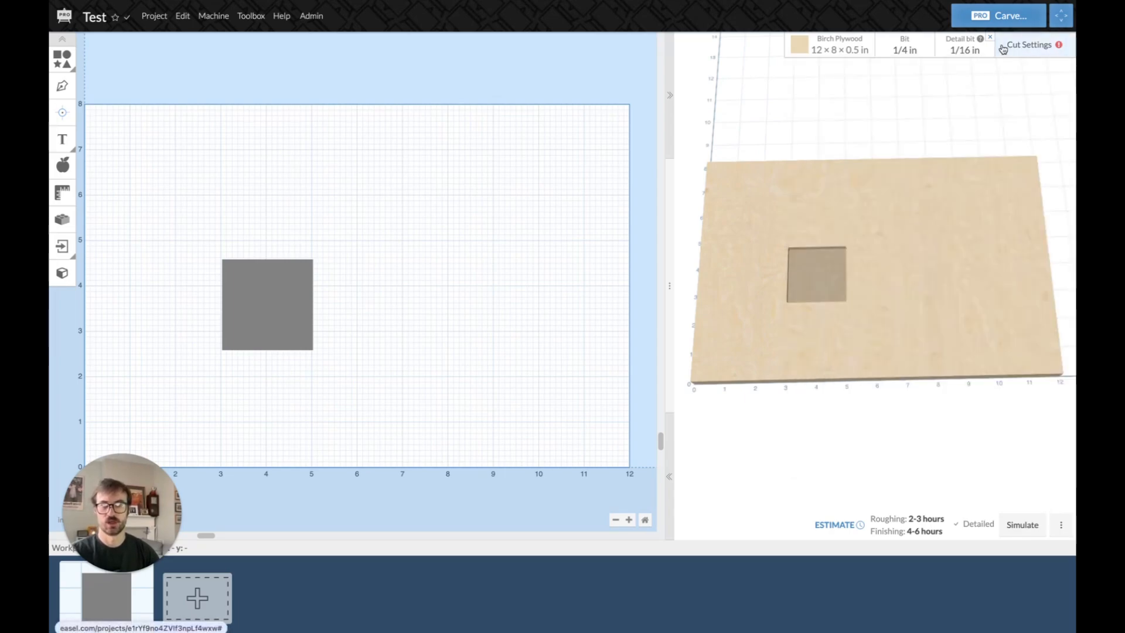
click(990, 37)
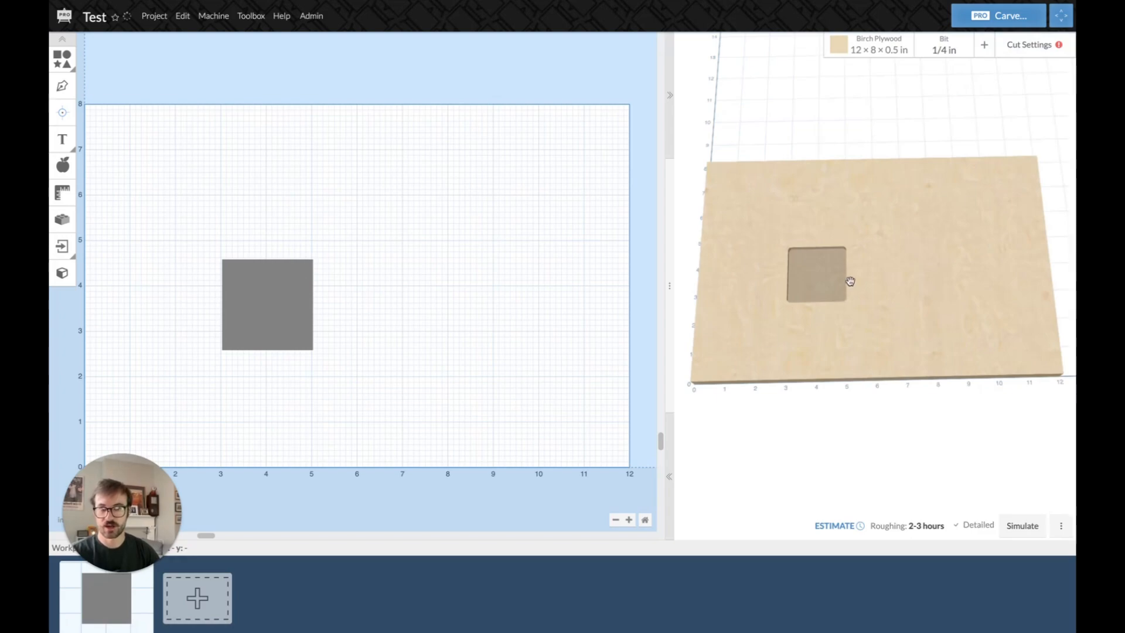
Set the square's cut depth to 0.5 in and change its cut path from a pocket to an outline along its edge.
click(295, 320)
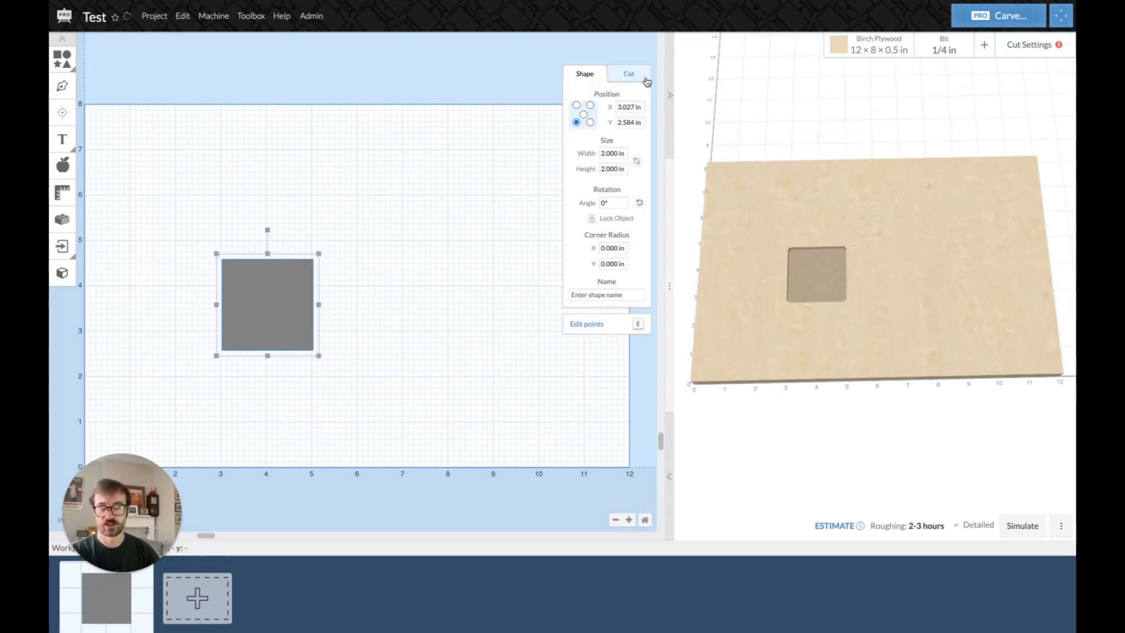
click(627, 73)
drag(608, 140, 607, 202)
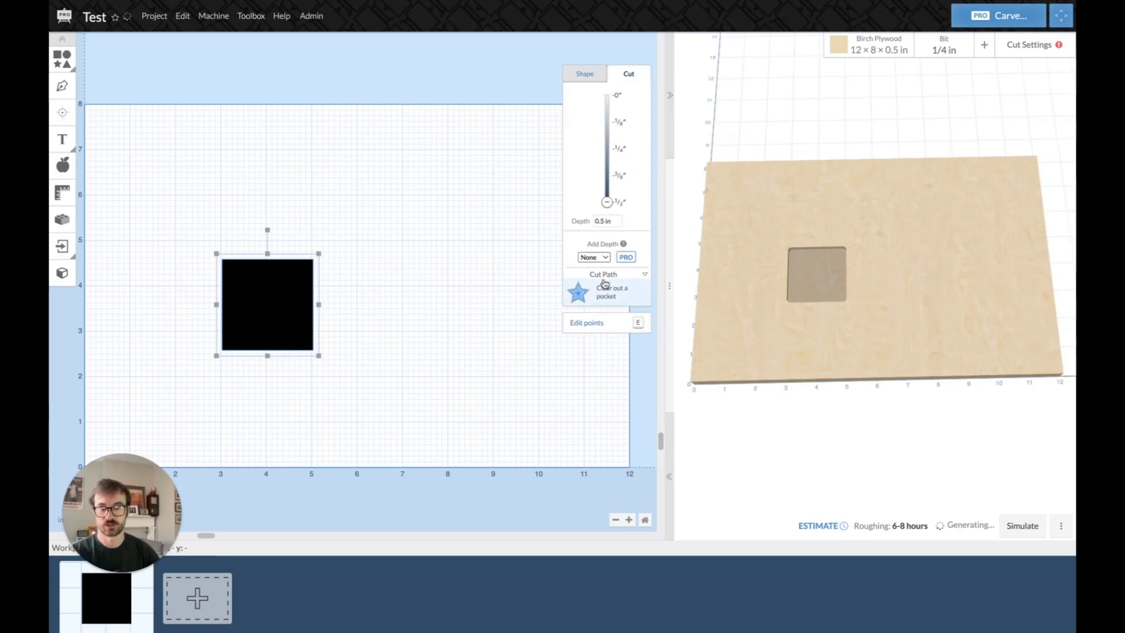
click(607, 287)
click(610, 323)
click(413, 317)
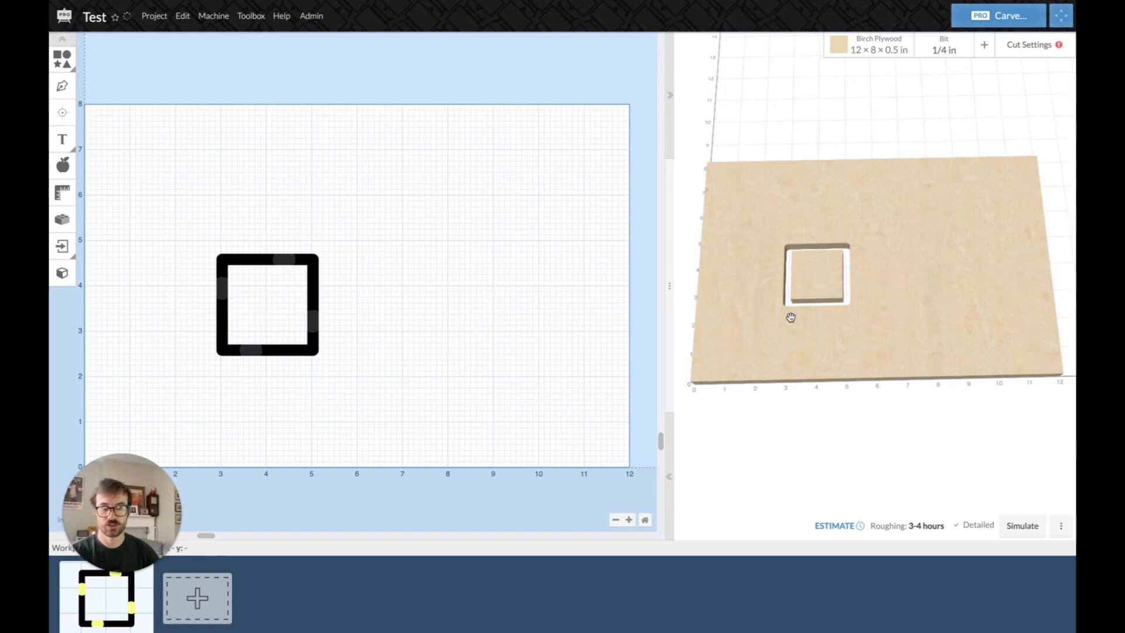
Simulate the square's toolpath, advance partway through the playback, raise the speed to 16x and pause it.
drag(785, 334, 781, 394)
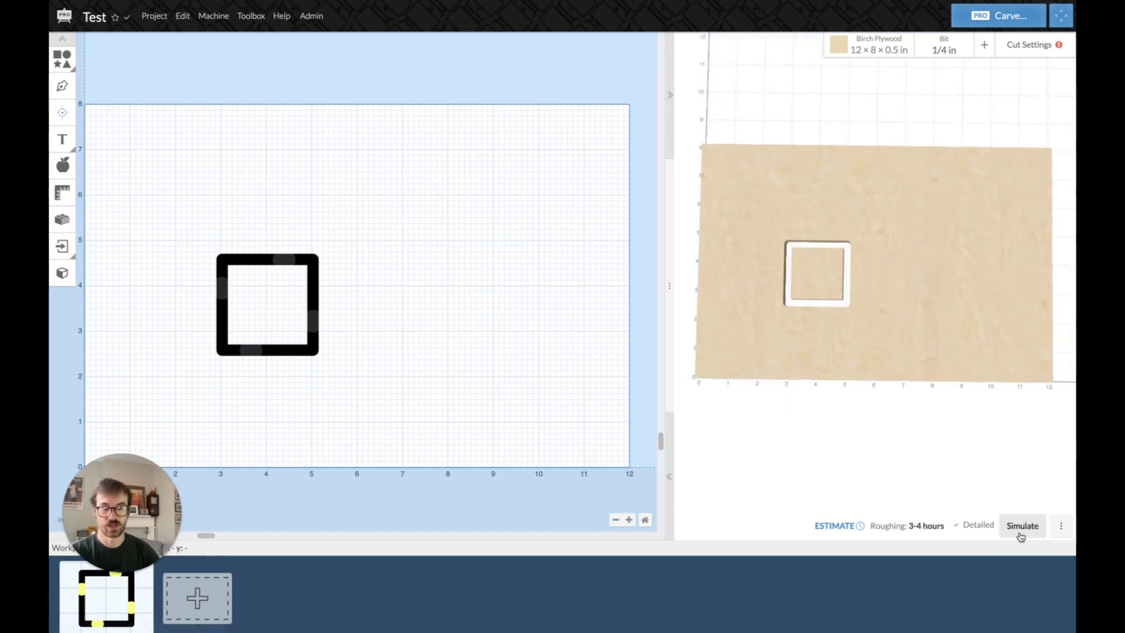
drag(867, 329, 866, 355)
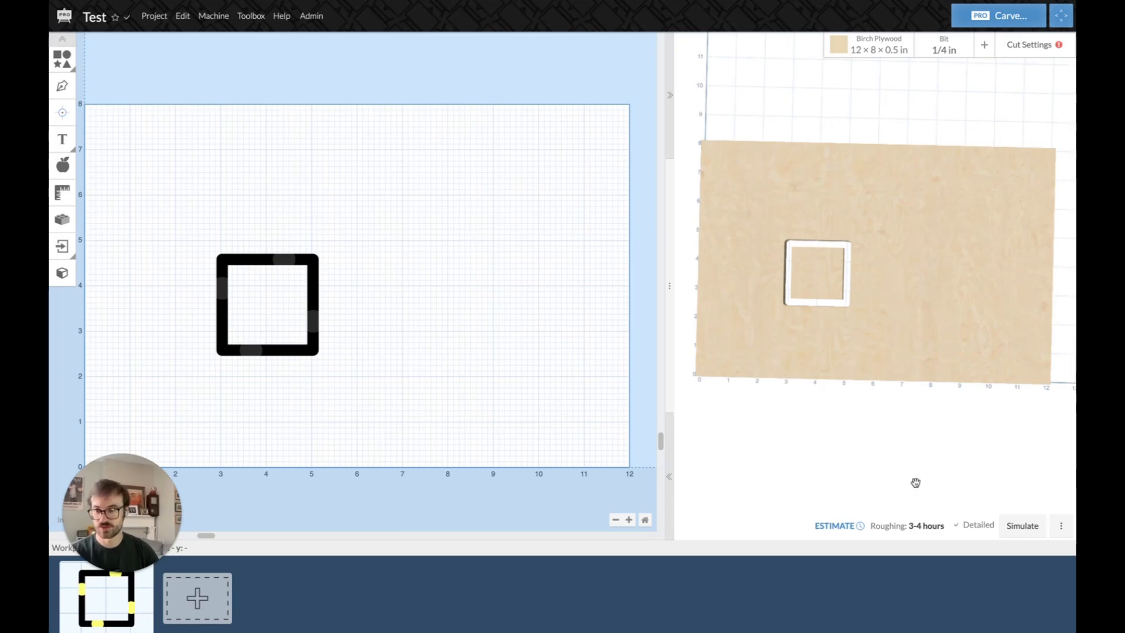
click(1020, 524)
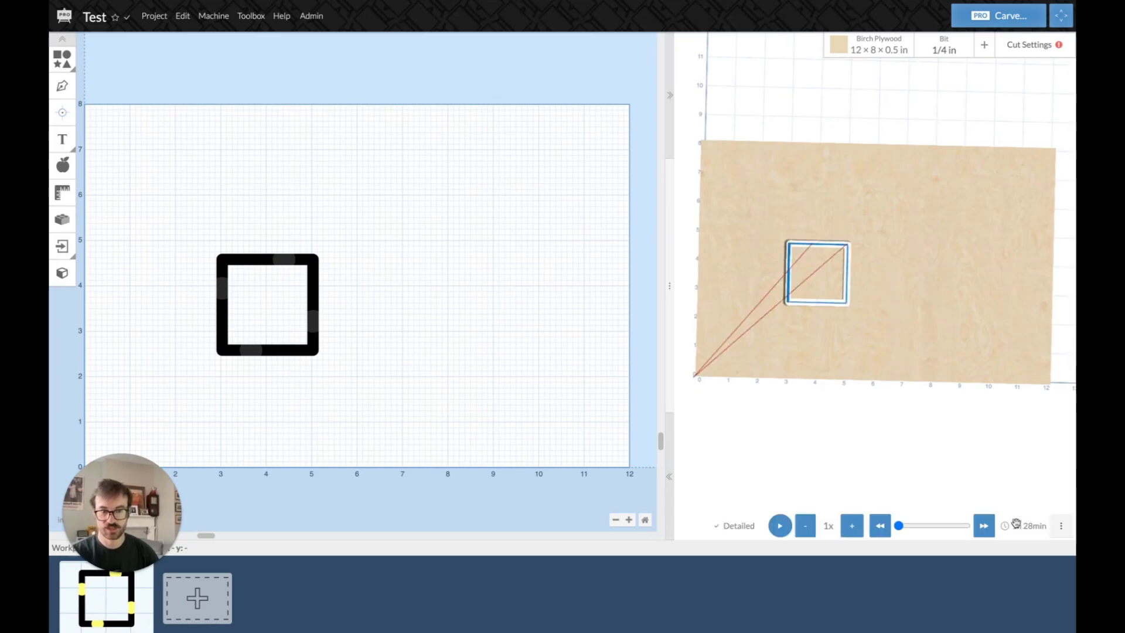
click(780, 526)
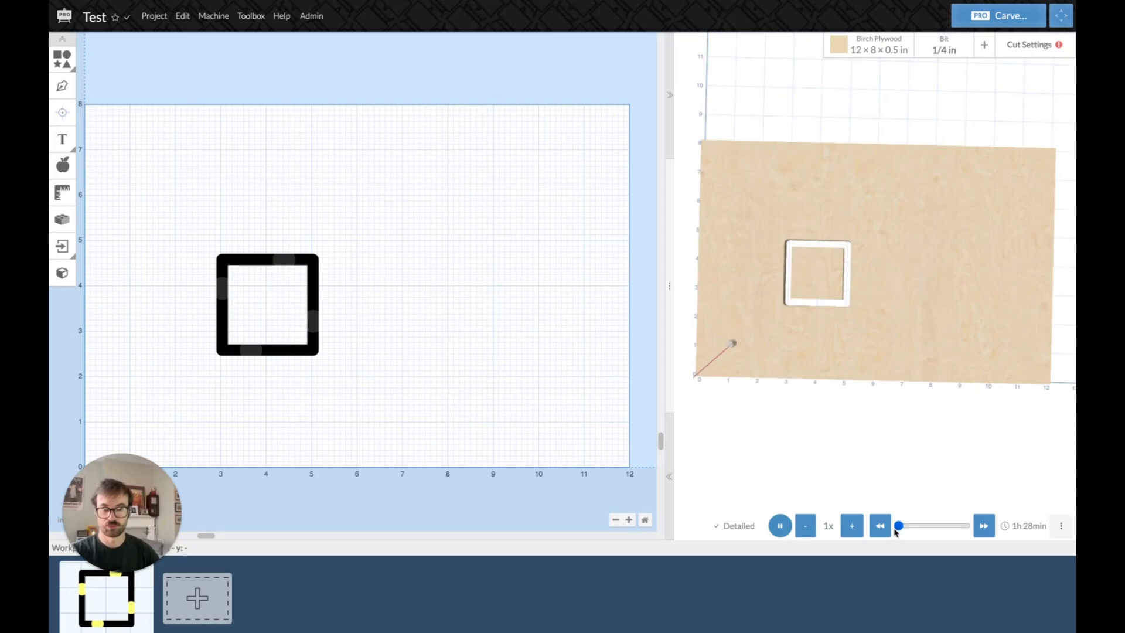
drag(899, 529, 924, 526)
click(850, 527)
click(780, 529)
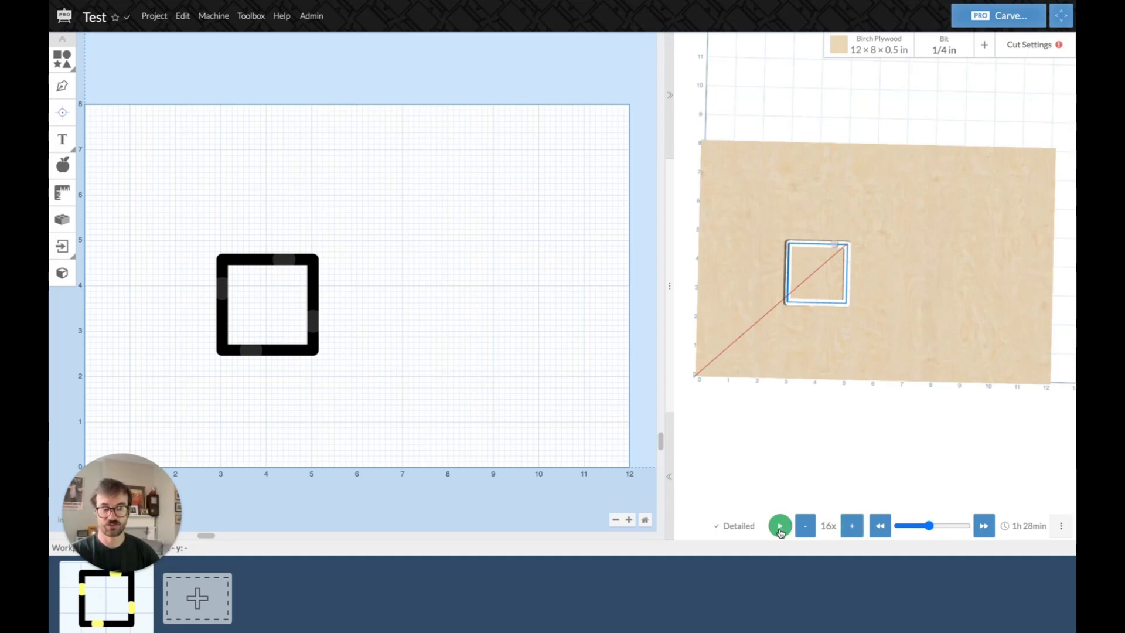
Toggle the material and toolpaths off and on in the 3D preview, and hide the wasteboard.
click(1060, 525)
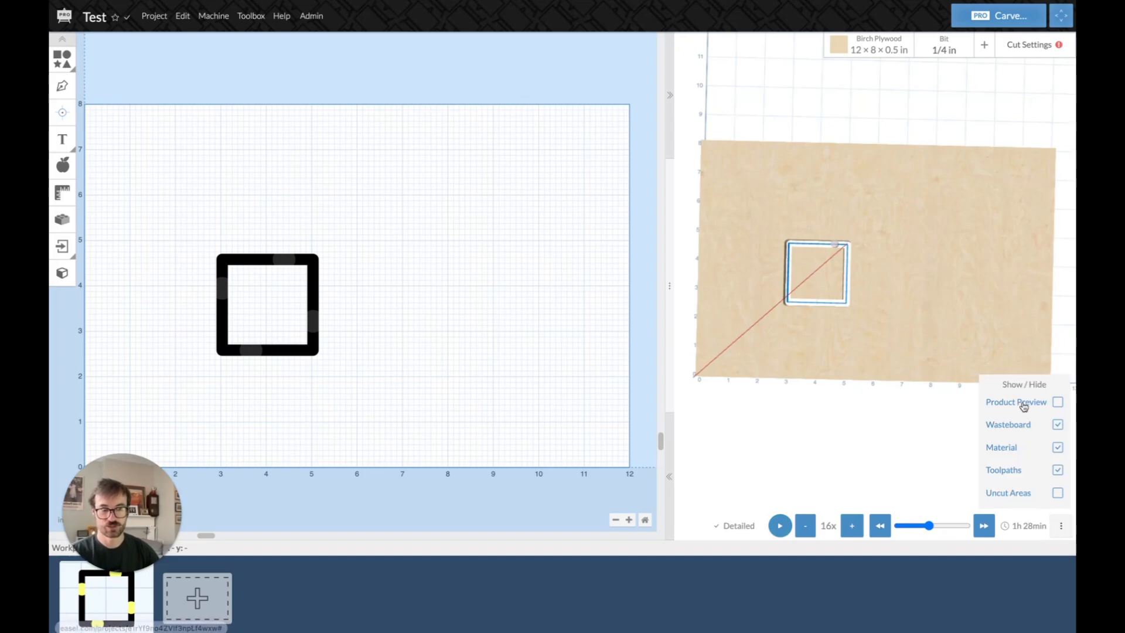
click(1057, 448)
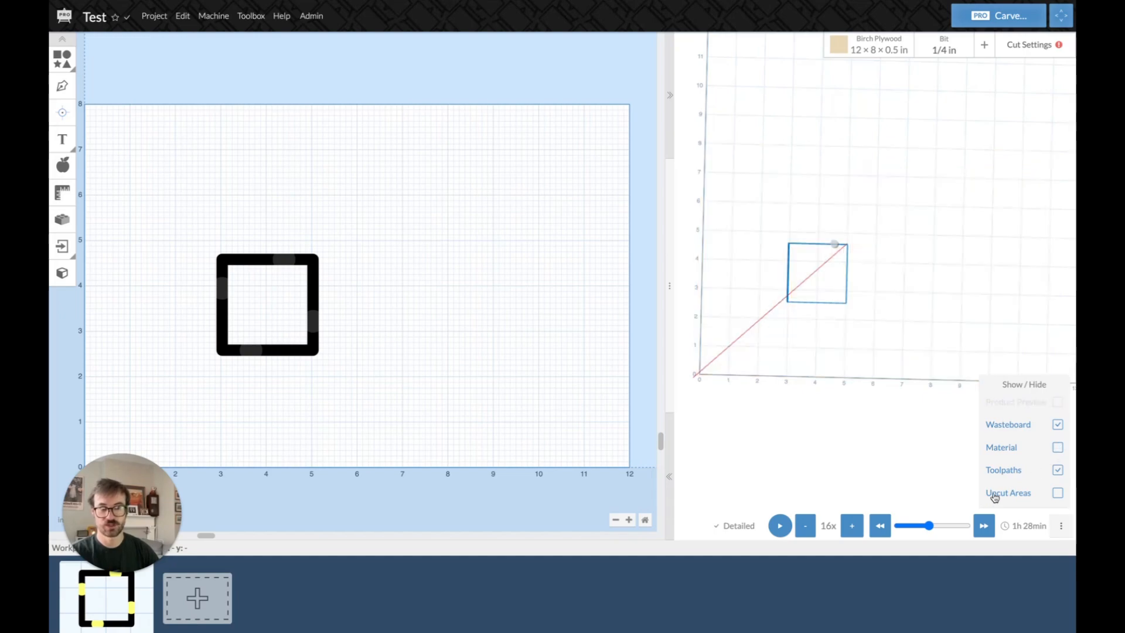
drag(811, 357, 822, 286)
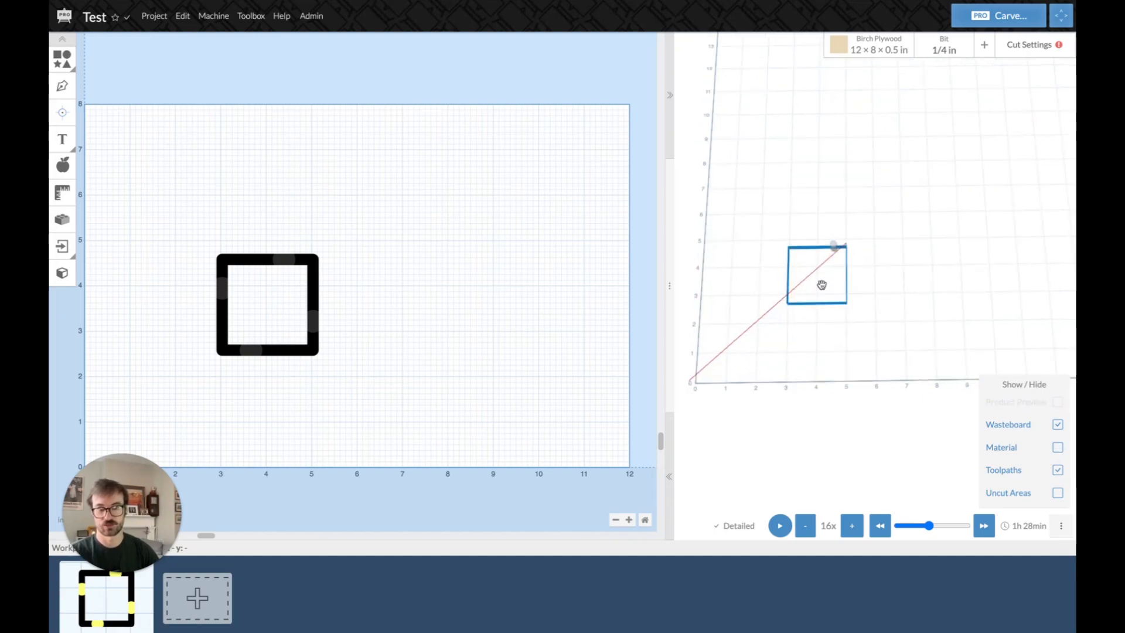
click(1058, 448)
click(1057, 471)
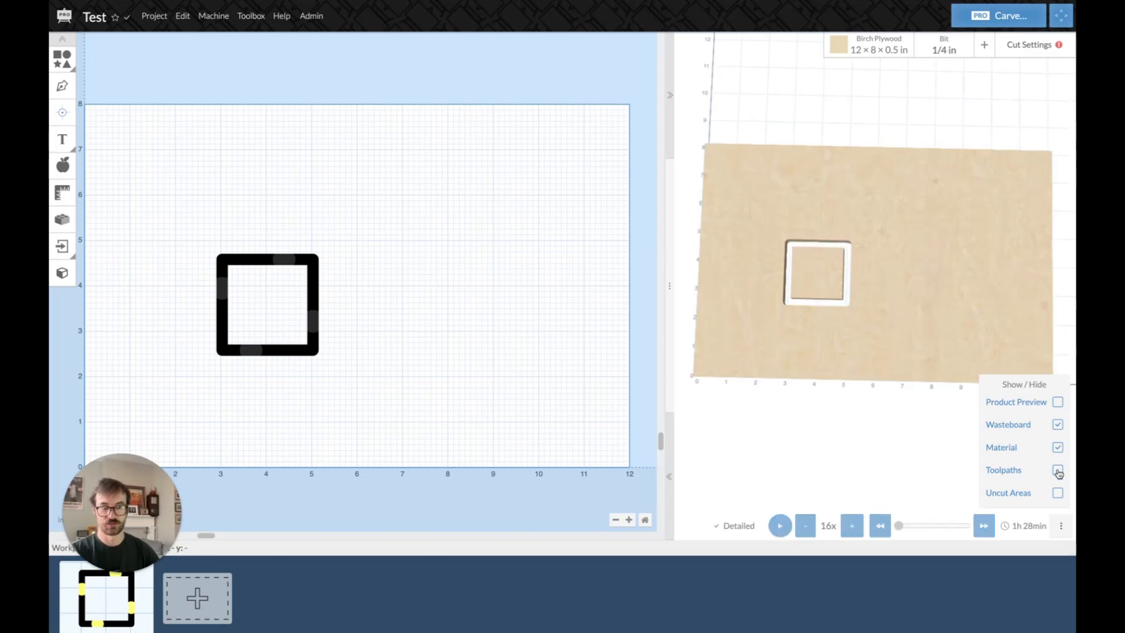
click(1058, 470)
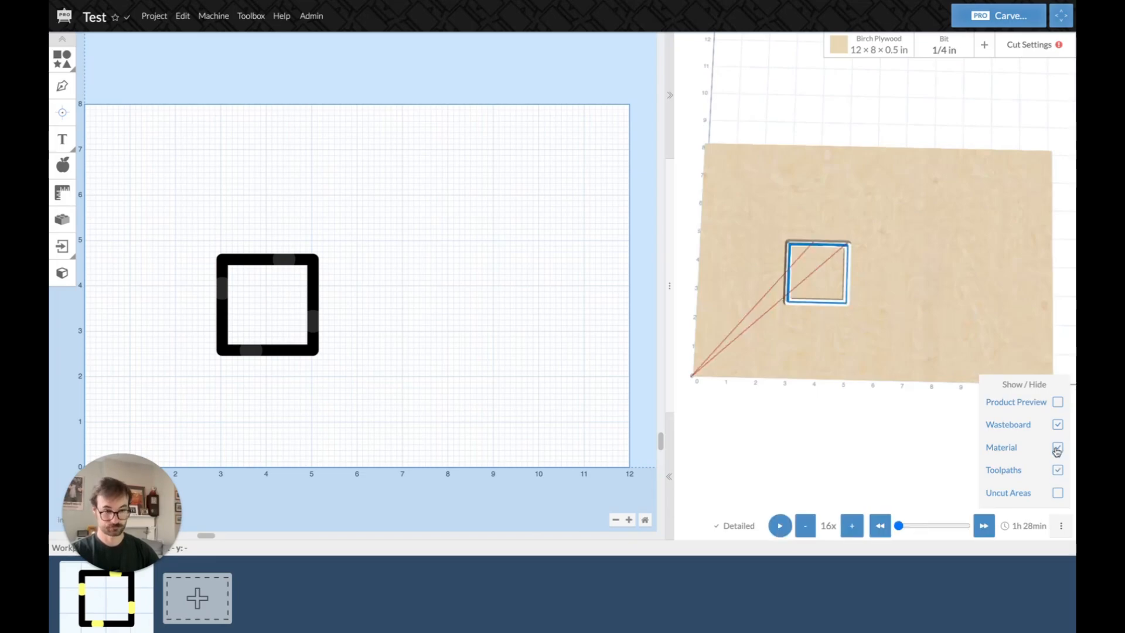
click(1056, 427)
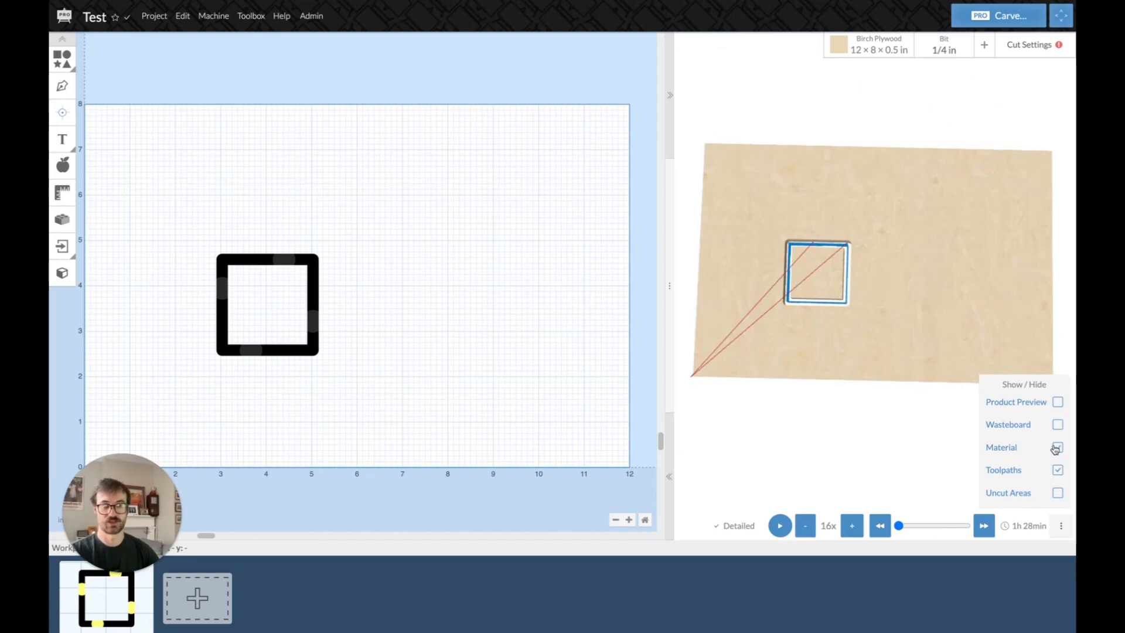
Turn on the product preview, hide the board around the square cutout to inspect the piece, and exit the preview.
click(1057, 402)
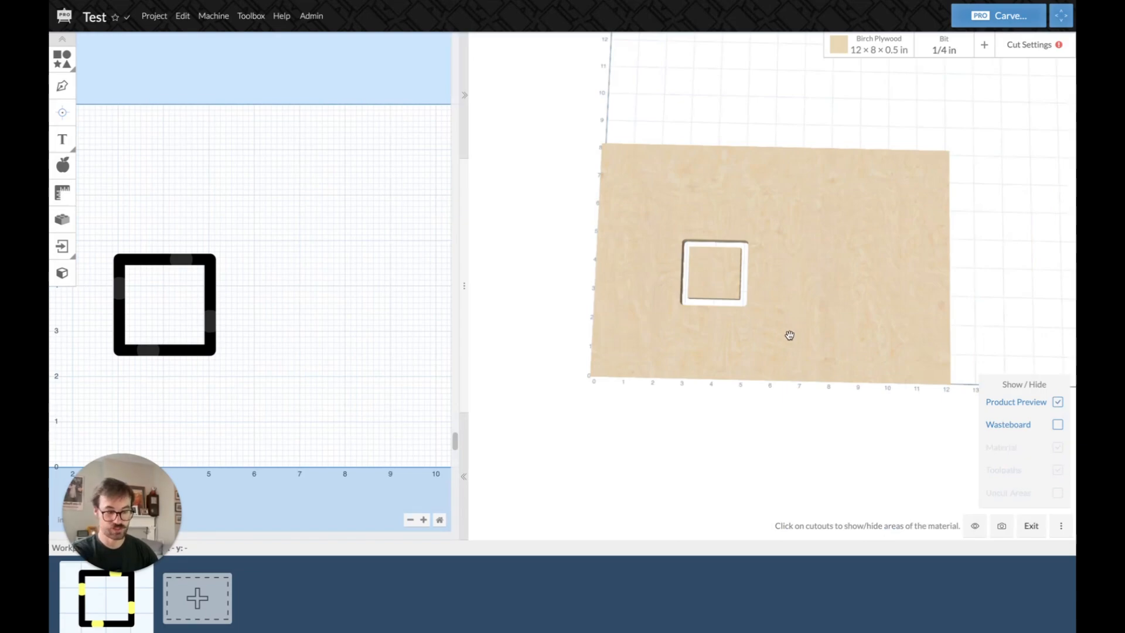
click(849, 314)
drag(642, 428, 755, 233)
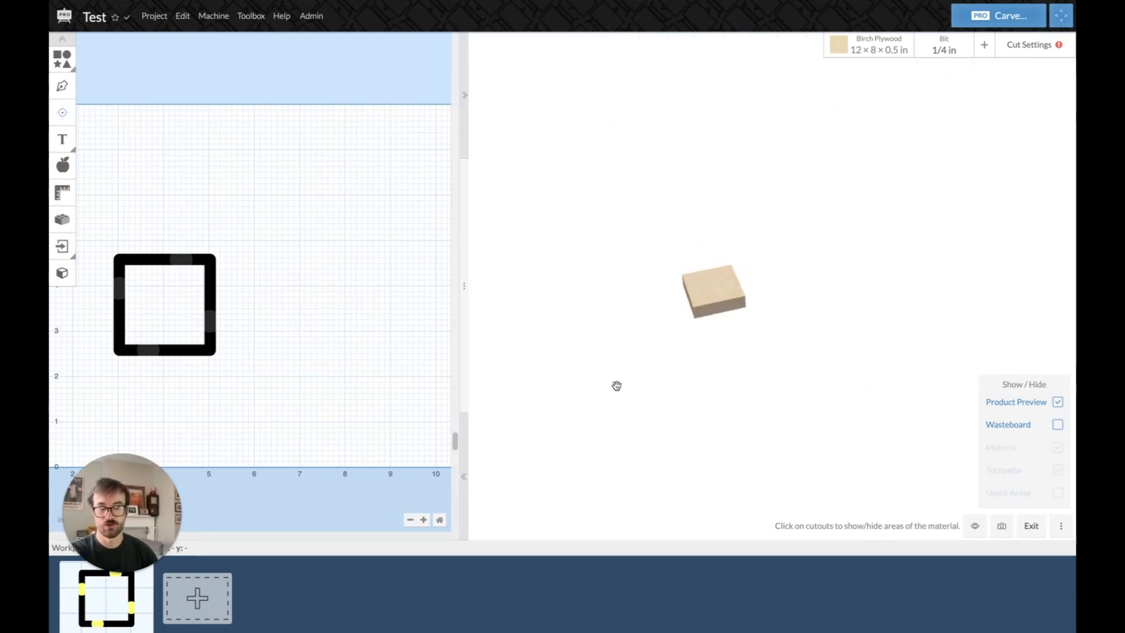
scroll(616, 386, up, 5)
drag(617, 386, 646, 379)
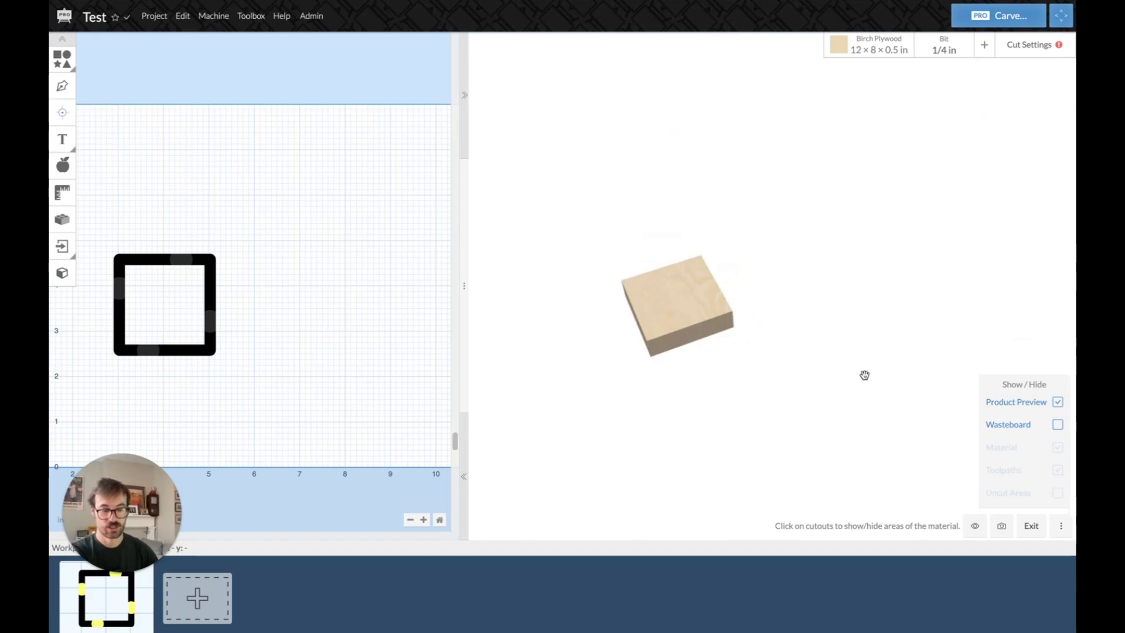
scroll(864, 371, down, 3)
drag(825, 417, 701, 374)
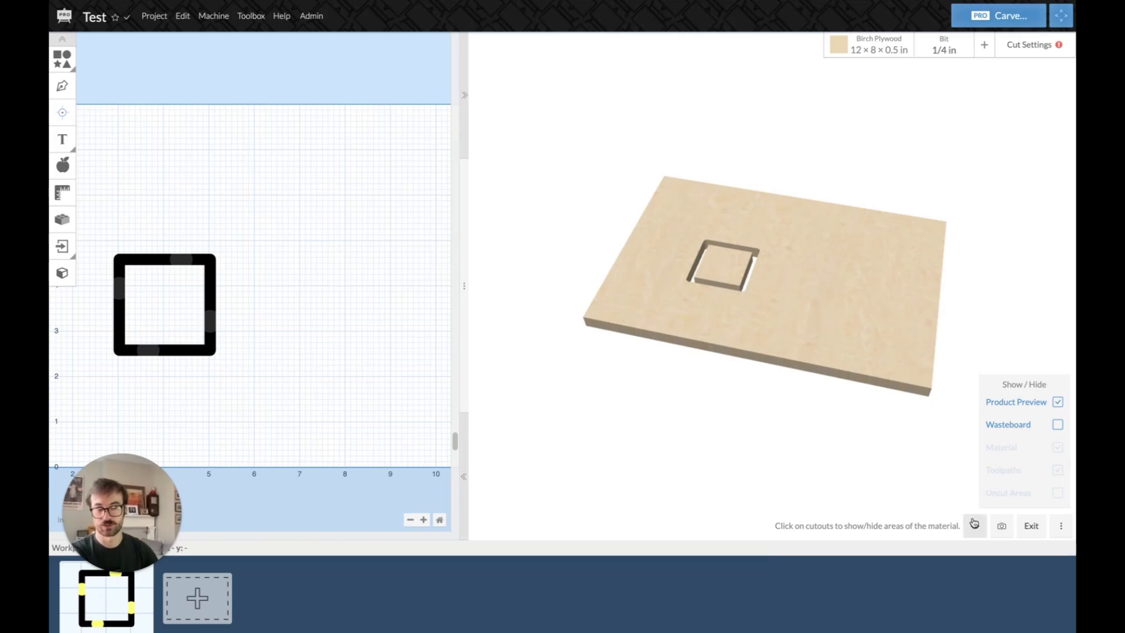
click(1035, 533)
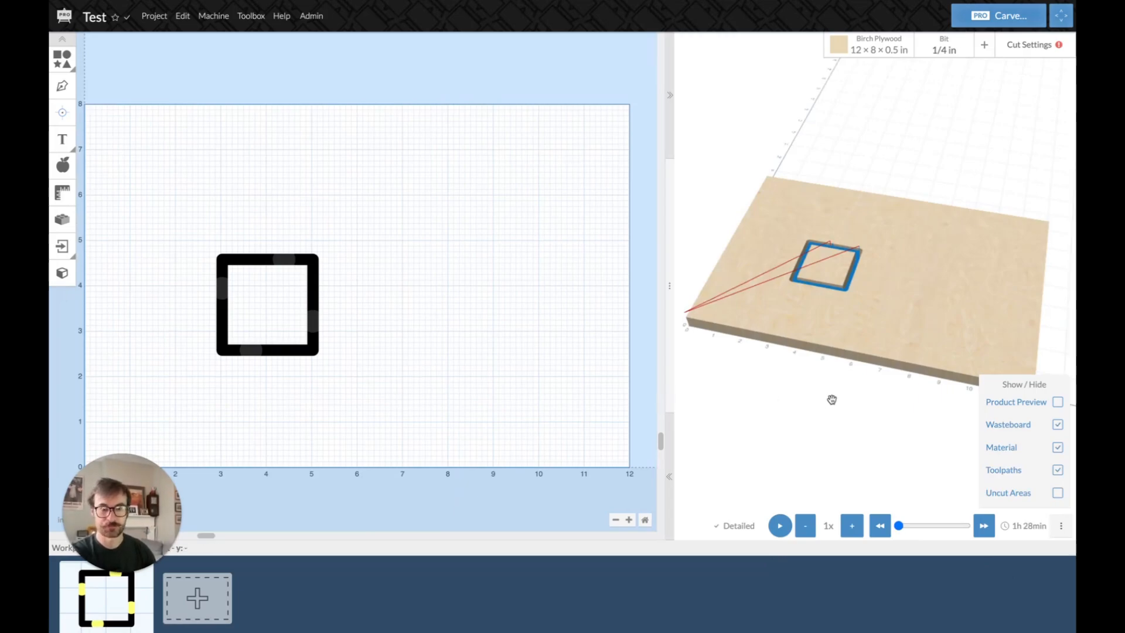
Examine the board and its outline toolpath in the 3D preview from several angles and zoom levels.
drag(844, 334, 971, 279)
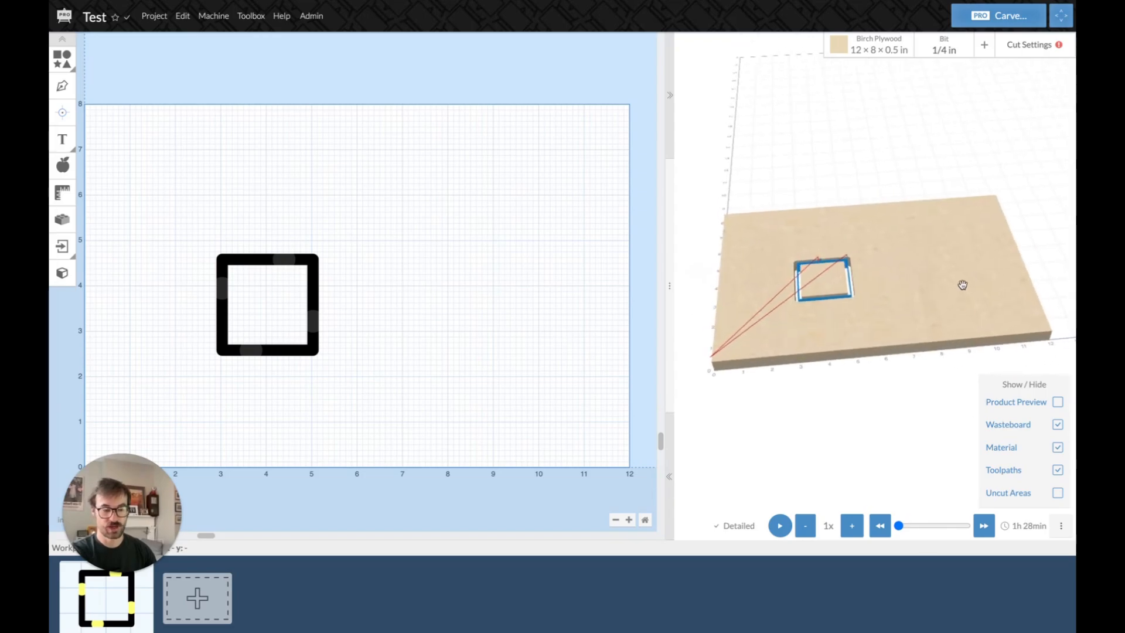
mouse_move(913, 387)
mouse_down()
mouse_move(912, 231)
mouse_move(922, 459)
mouse_move(904, 189)
mouse_move(913, 373)
mouse_up()
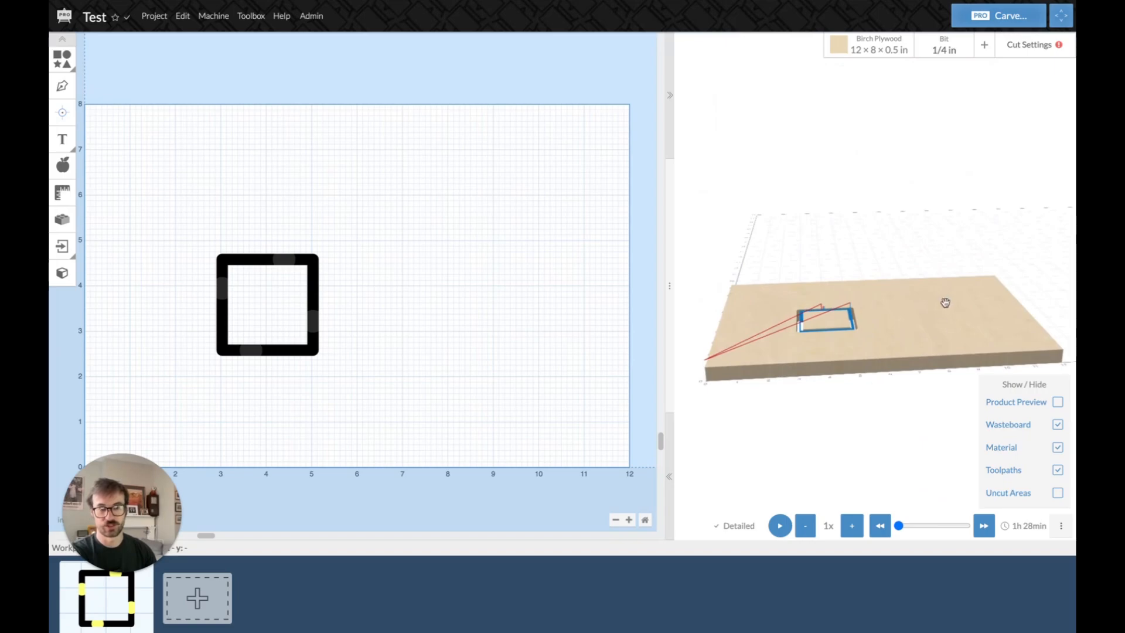
scroll(930, 360, up, 5)
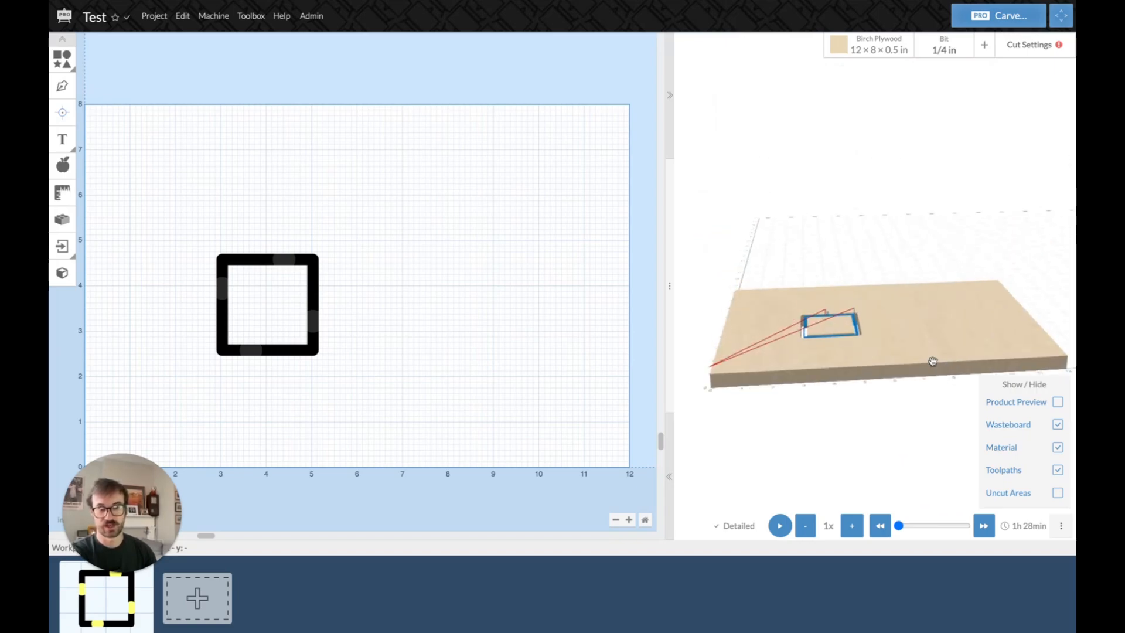
drag(856, 431, 927, 358)
drag(889, 424, 850, 338)
scroll(850, 337, down, 5)
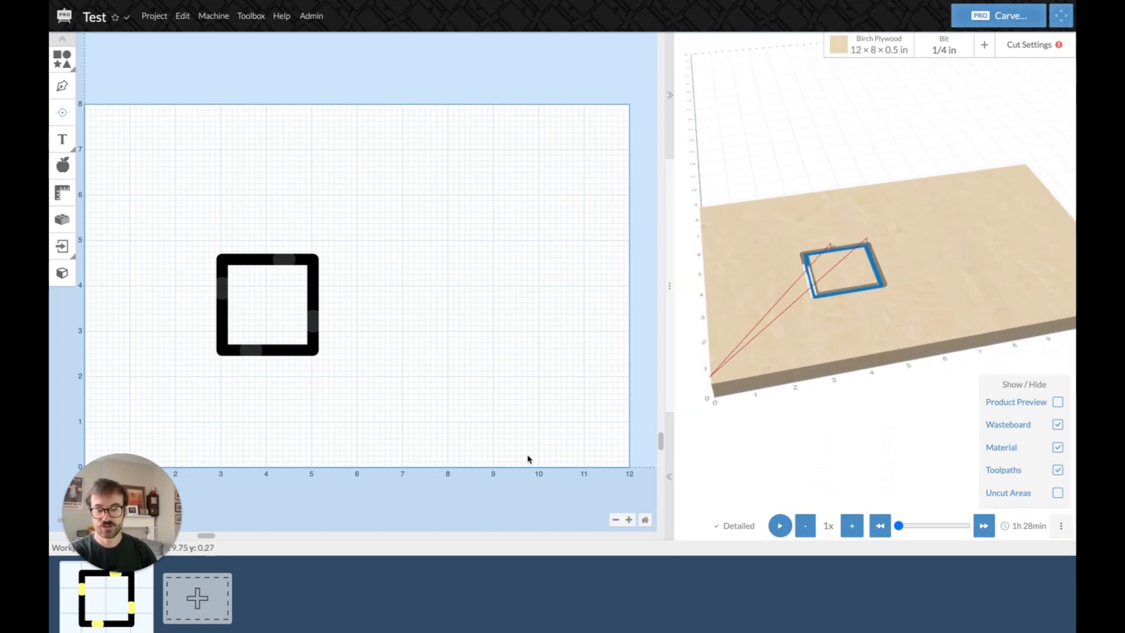
Examine the square's 2D canvas at several zoom levels, ending zoomed out.
click(615, 519)
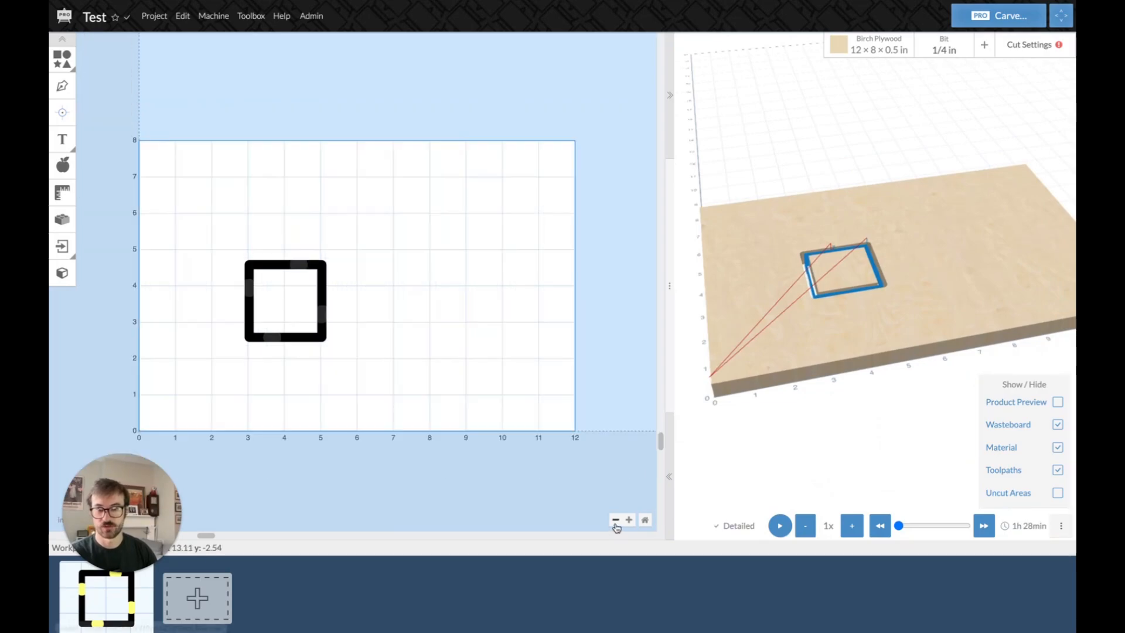
click(615, 520)
click(628, 520)
scroll(553, 521, down, 4)
click(613, 521)
click(613, 520)
click(612, 521)
Inspect the canvas area around the workpiece vertically and horizontally, and restore the default home view.
scroll(462, 413, up, 3)
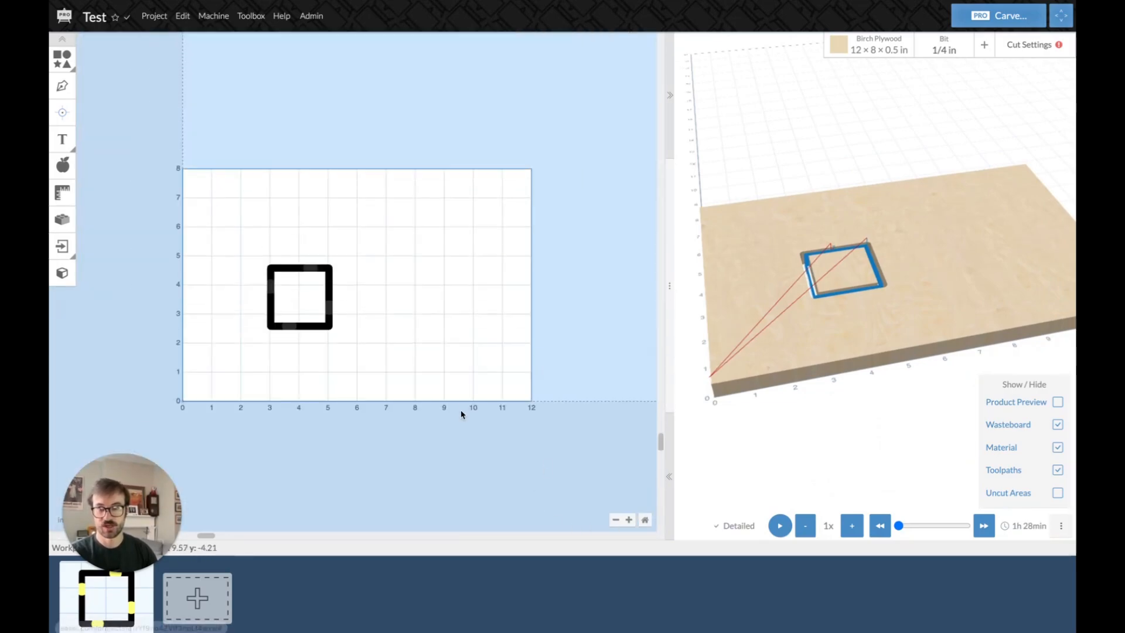
scroll(461, 413, up, 5)
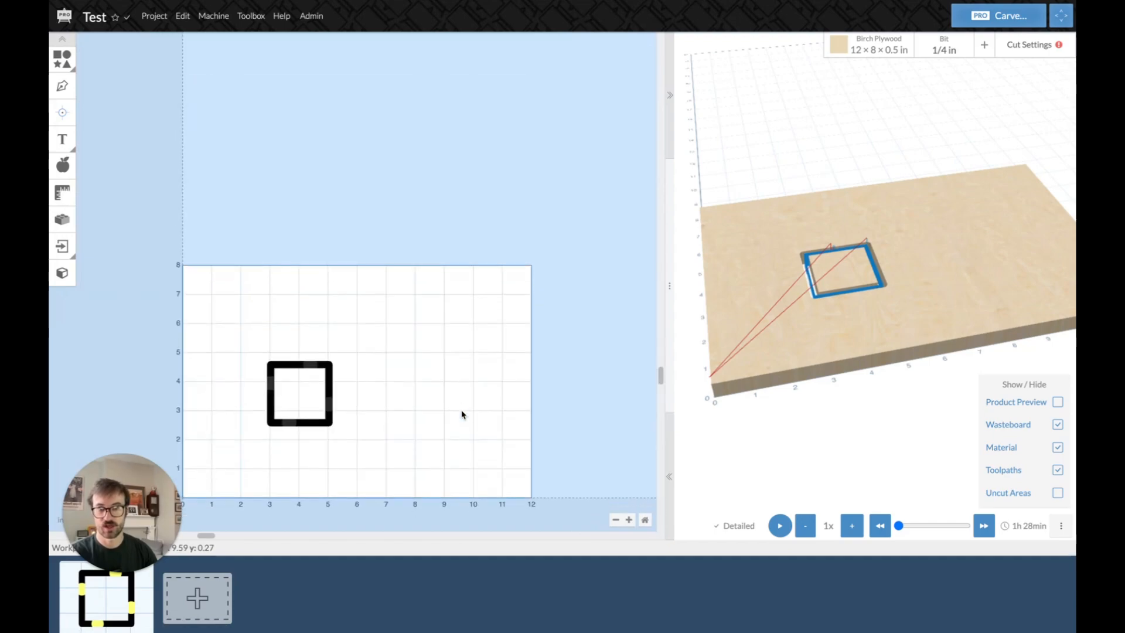
scroll(461, 415, down, 4)
scroll(461, 414, up, 1)
scroll(461, 414, down, 5)
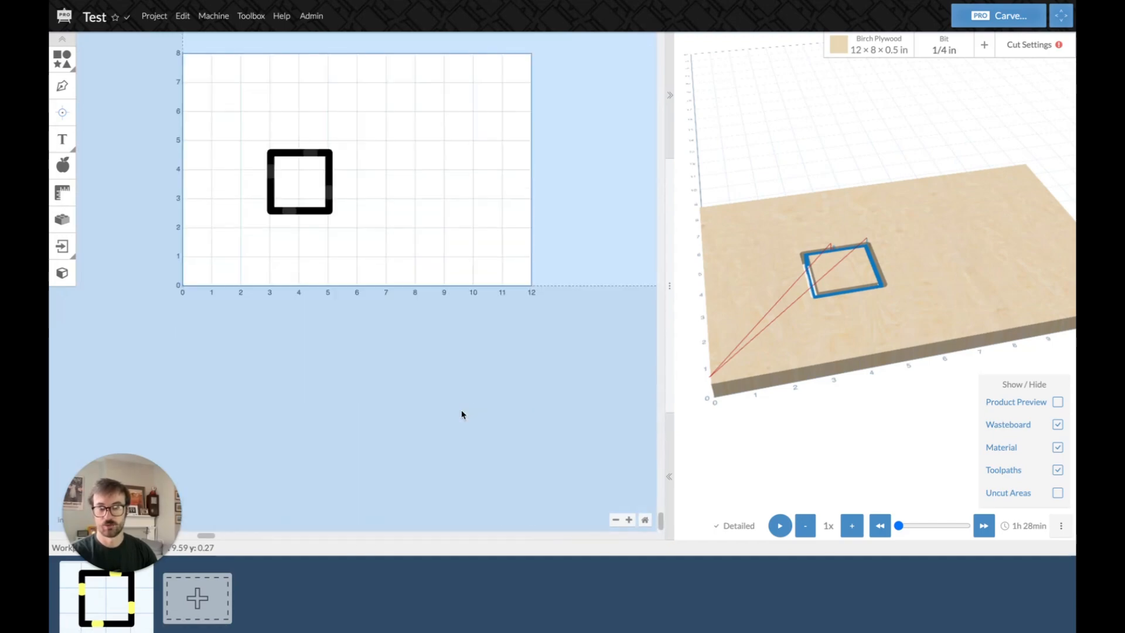
scroll(461, 414, up, 2)
scroll(648, 357, up, 6)
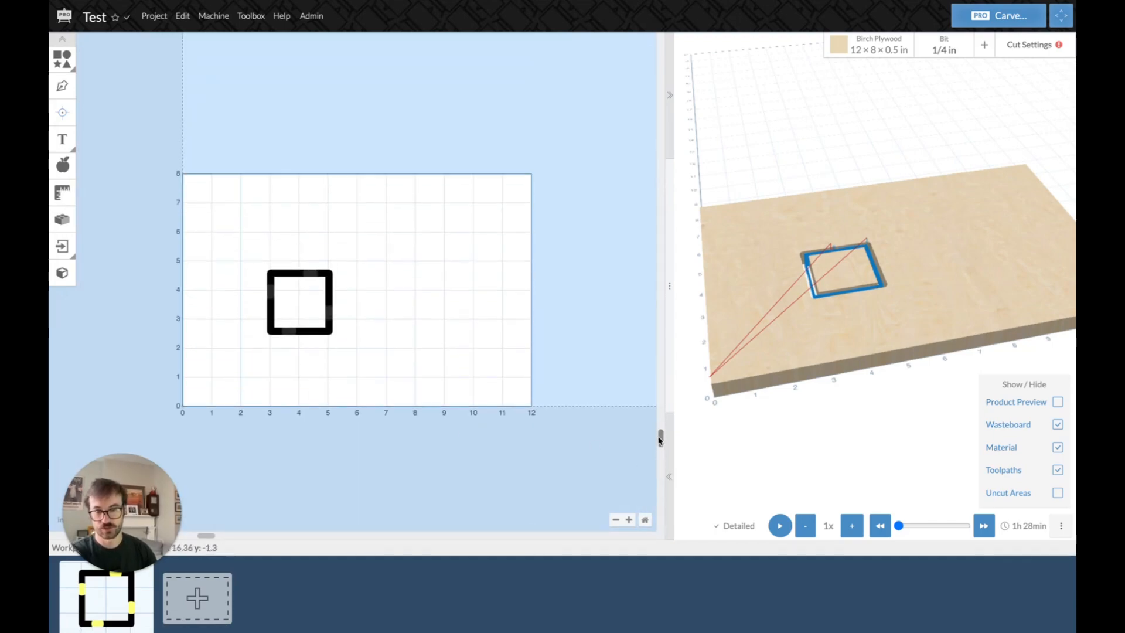
scroll(633, 446, down, 5)
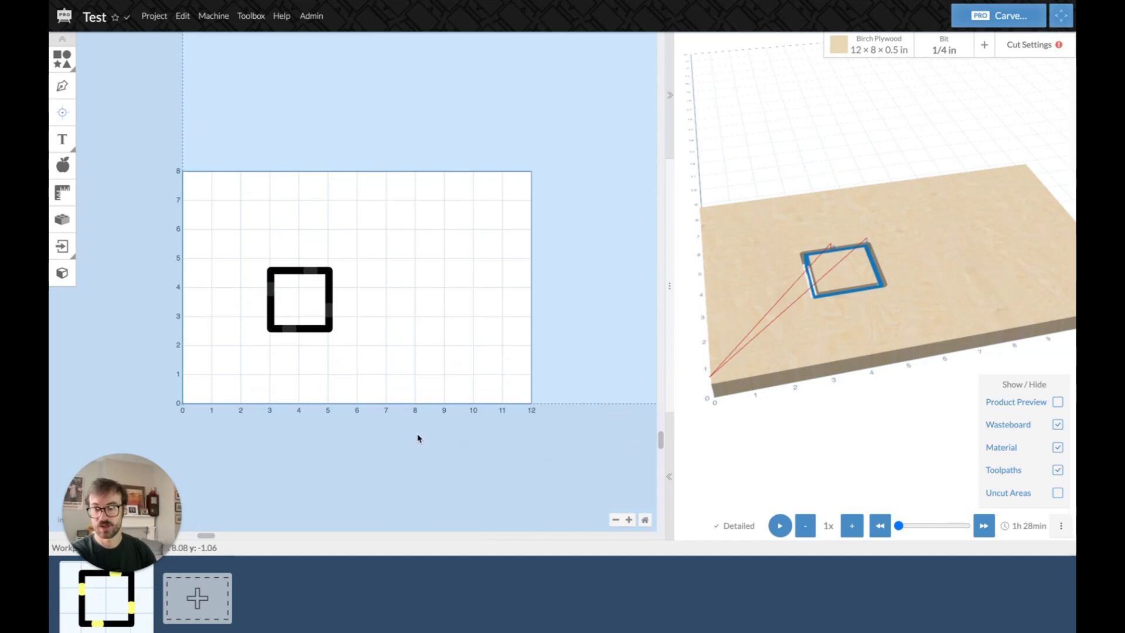
scroll(419, 436, right, 3)
scroll(419, 437, left, 5)
scroll(419, 436, right, 5)
scroll(419, 436, left, 1)
scroll(418, 437, left, 4)
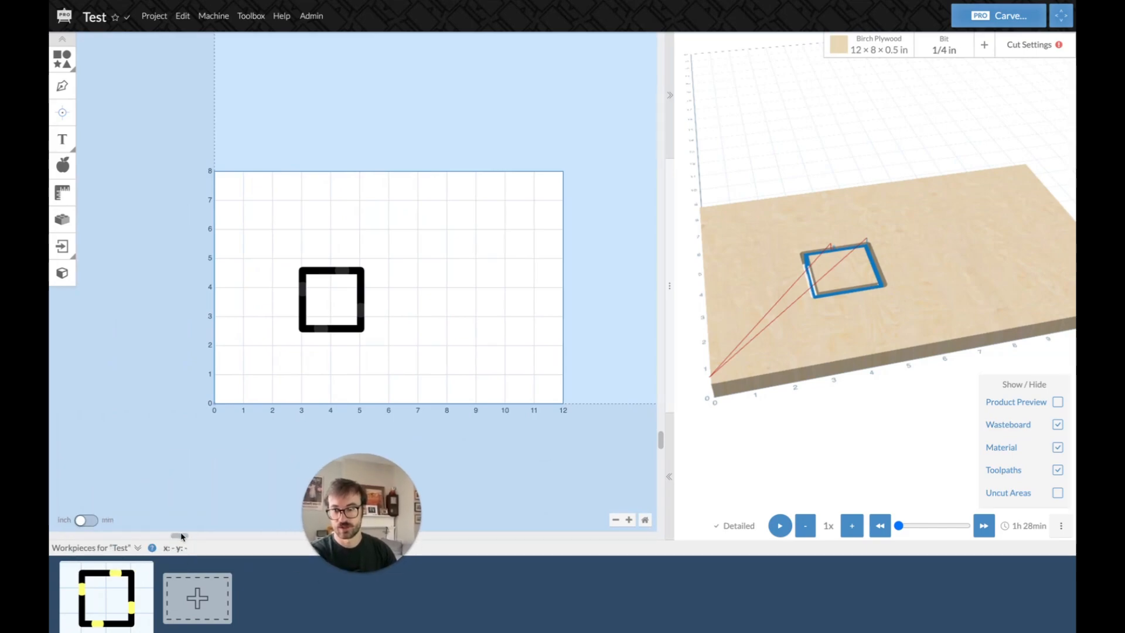
drag(166, 538, 201, 546)
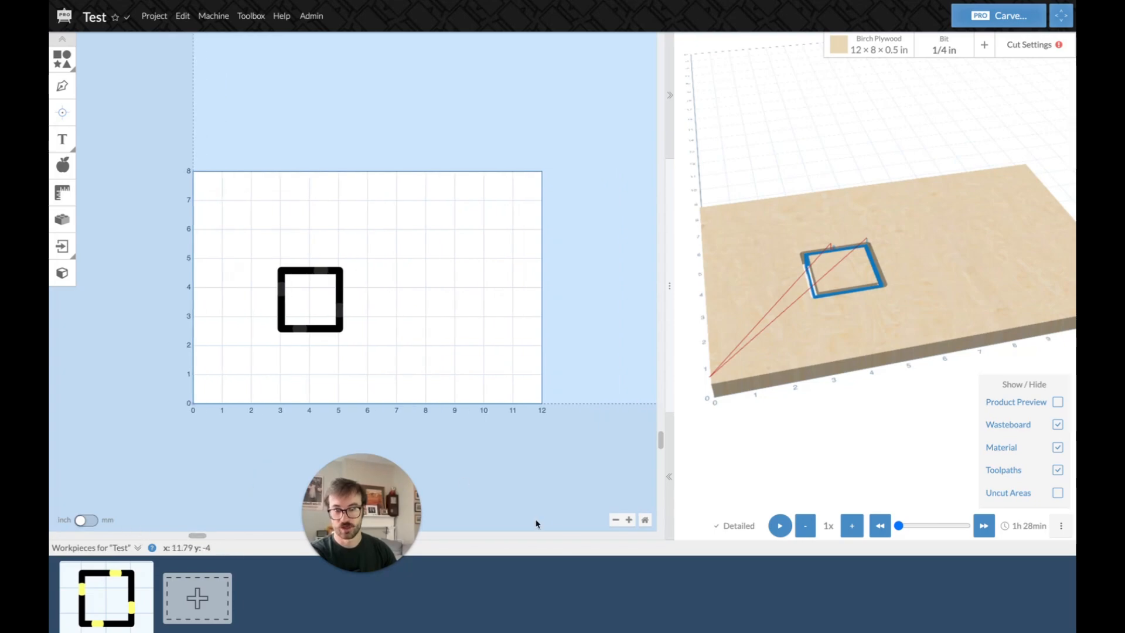
click(645, 519)
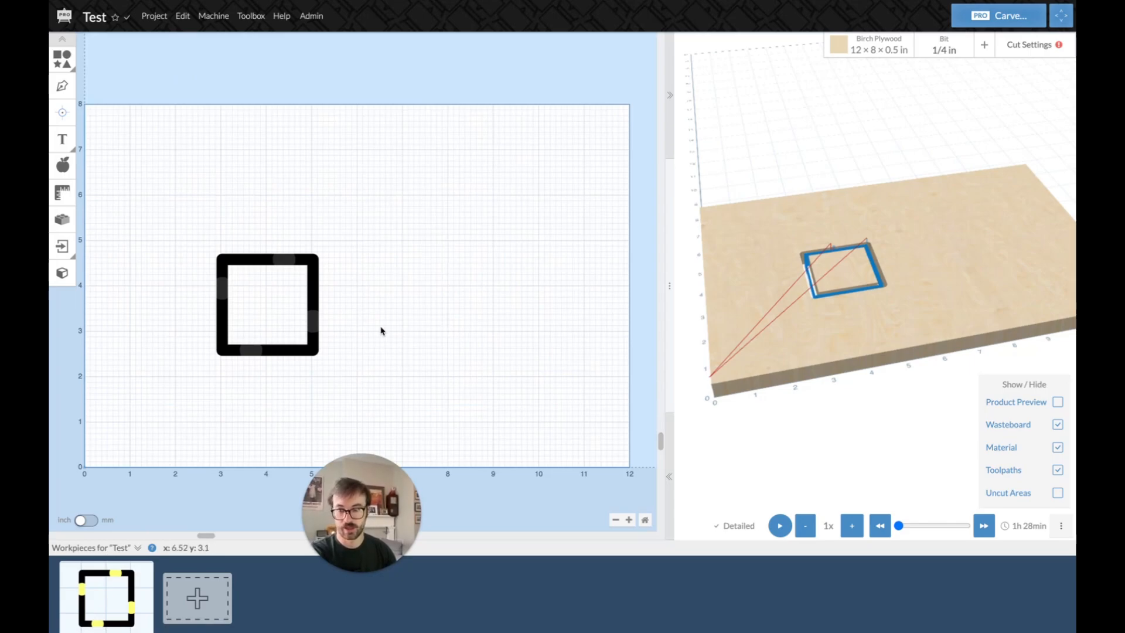
Switch the project units to millimetres and back to inches, and collapse and reopen the workpieces strip.
click(87, 521)
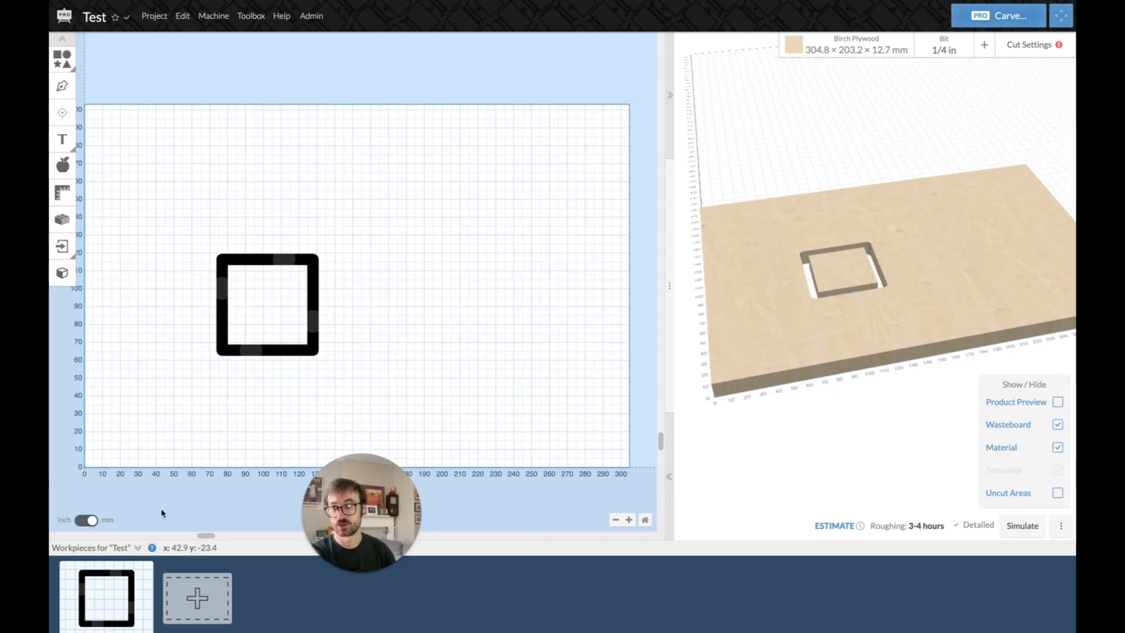
click(81, 522)
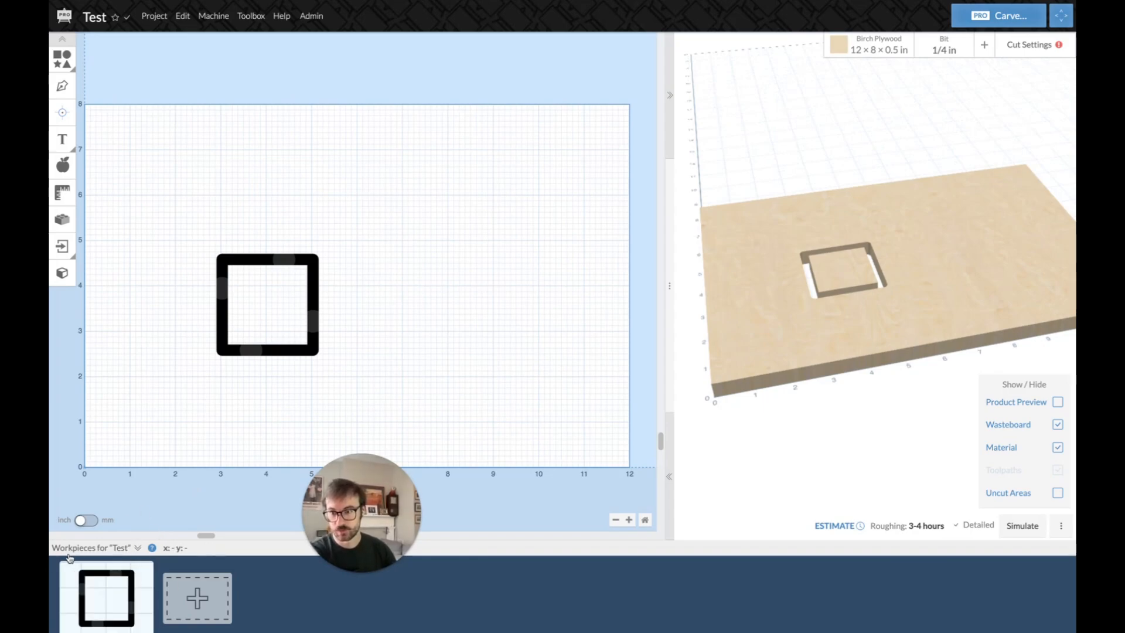
click(138, 547)
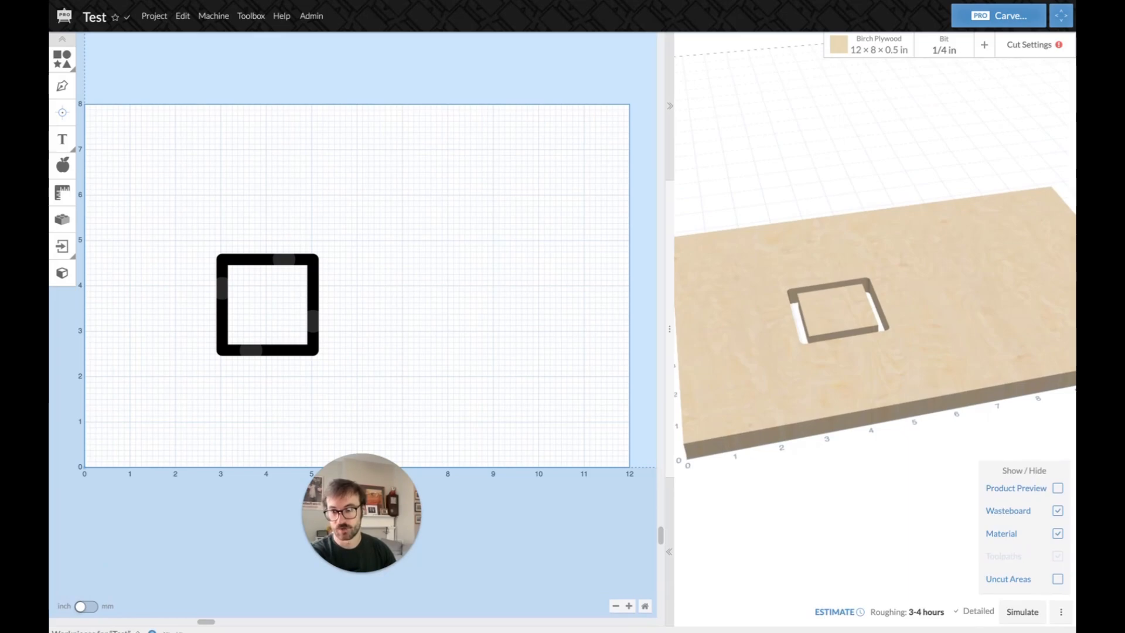
click(138, 630)
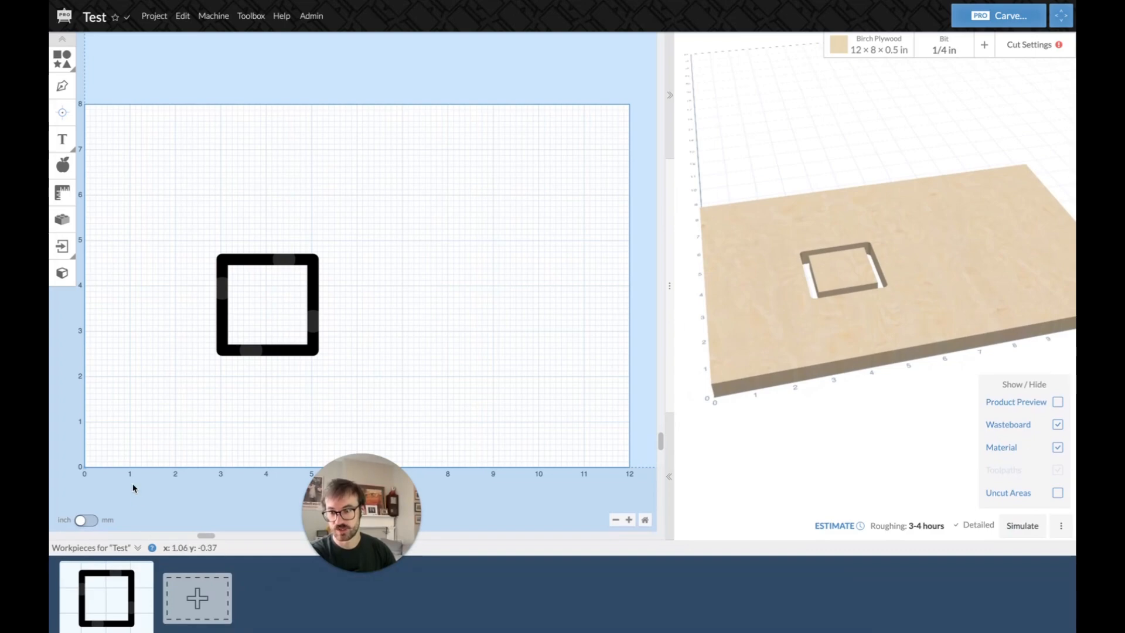
Add a blank workpiece to the project and duplicate the first workpiece containing the square.
click(185, 596)
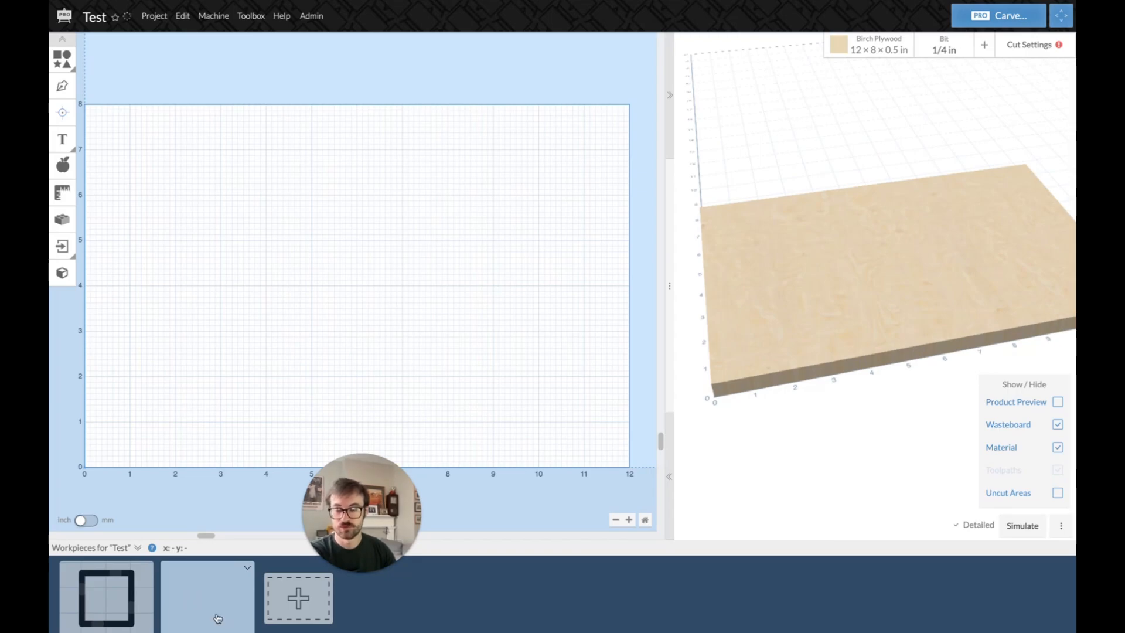
click(145, 573)
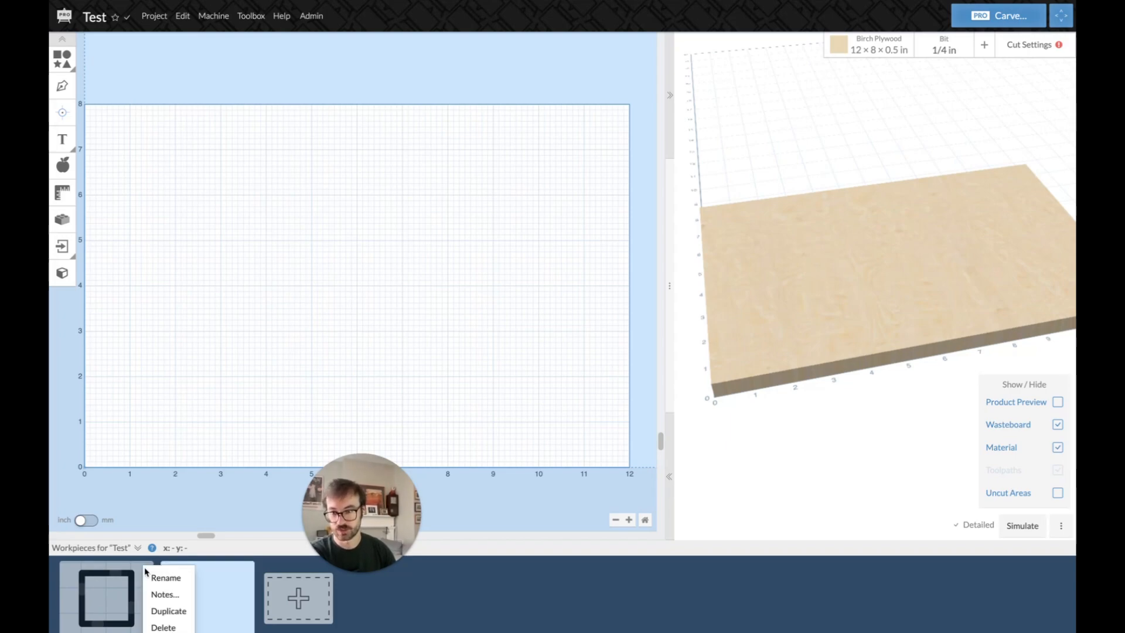
click(176, 609)
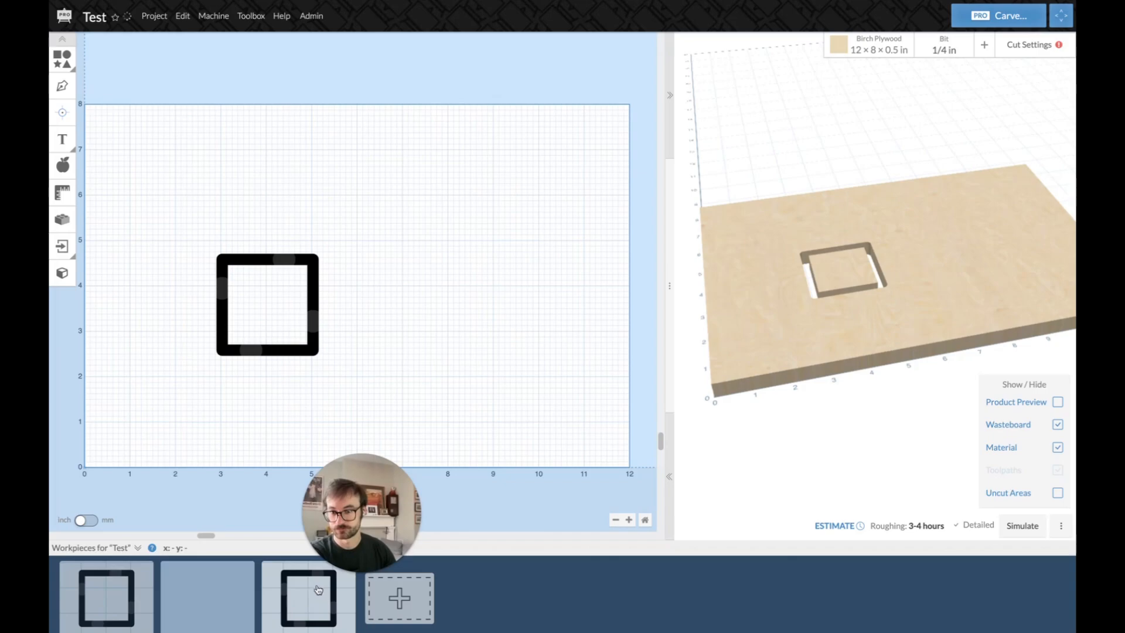
On the blank workpiece, draw a closed five-point zigzag shape about 4.2 × 3.5 in with the Pen tool in the material's upper-left area.
click(223, 586)
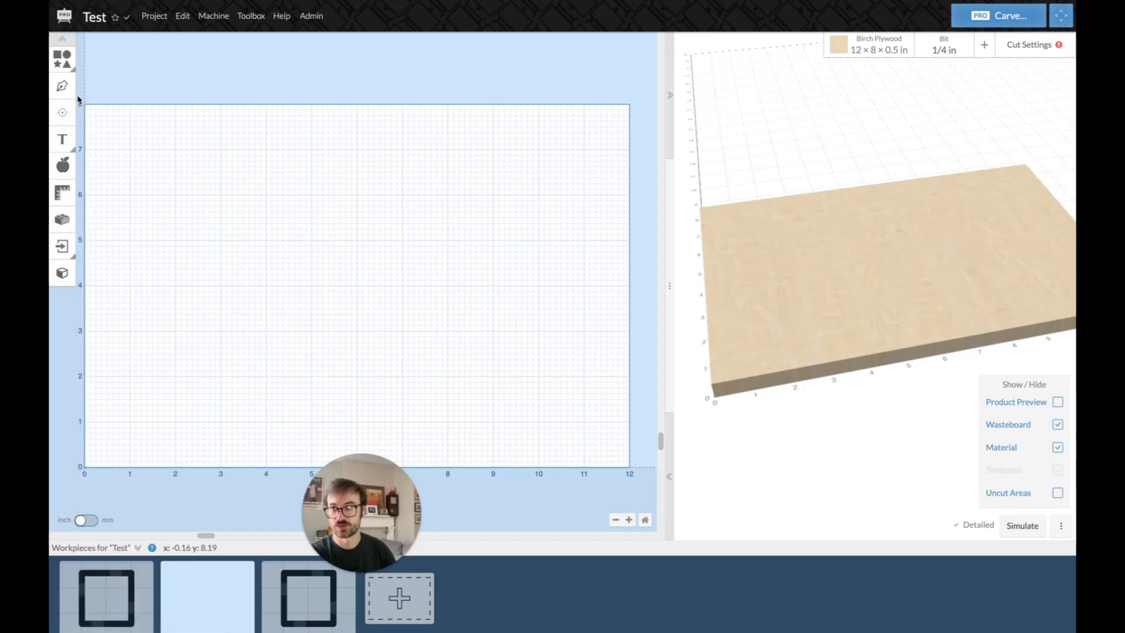
click(66, 63)
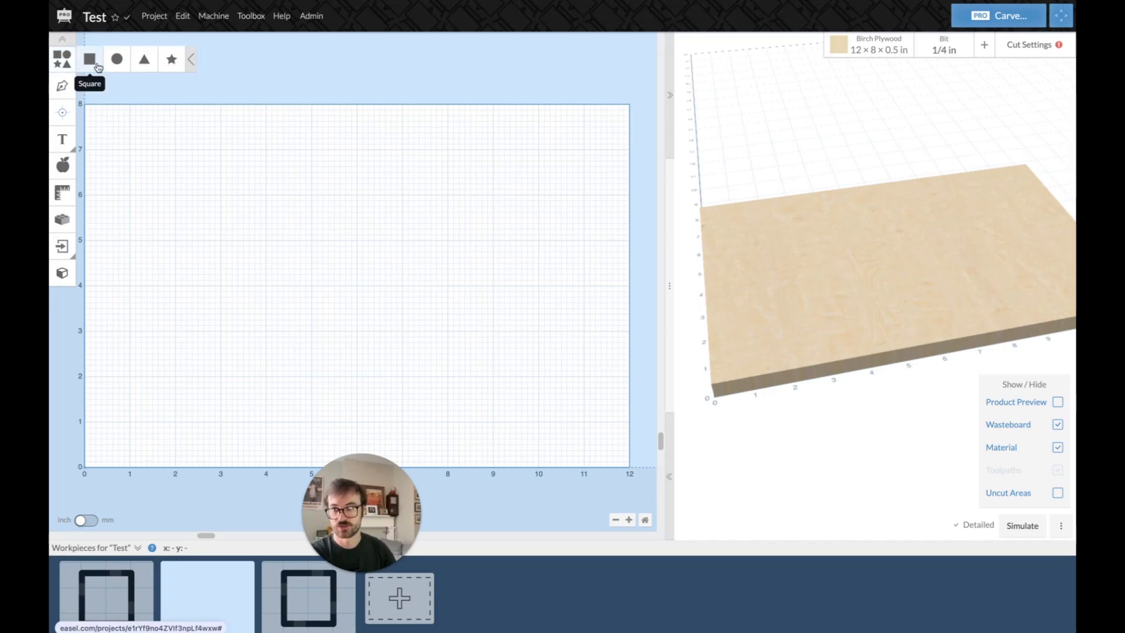
click(66, 87)
click(118, 147)
click(276, 158)
click(222, 230)
click(310, 257)
click(217, 307)
click(138, 204)
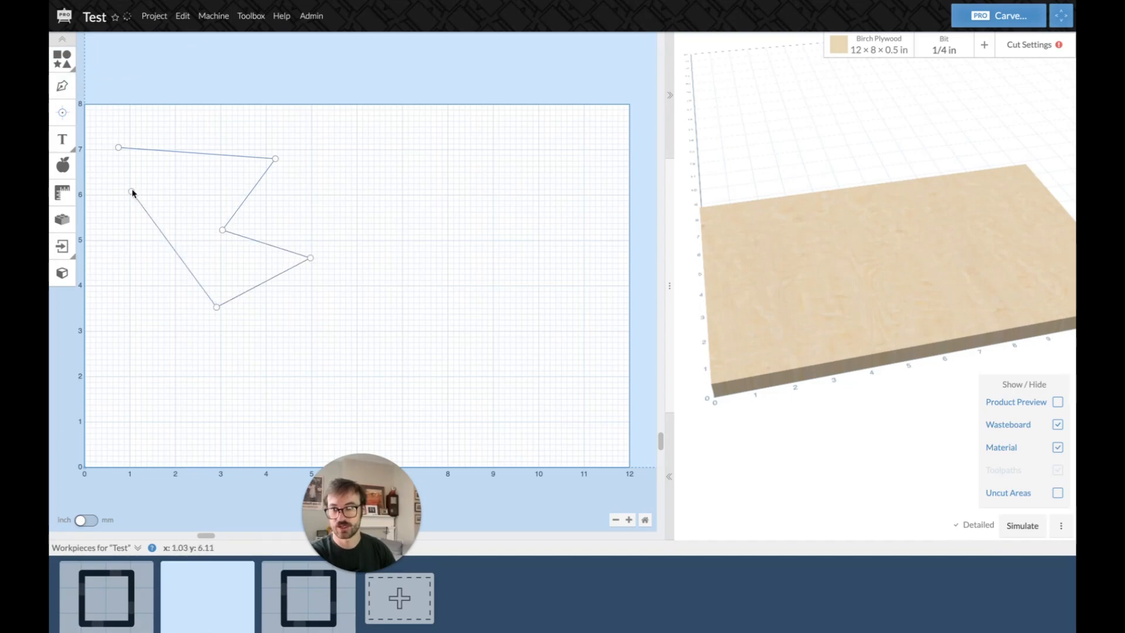
click(118, 147)
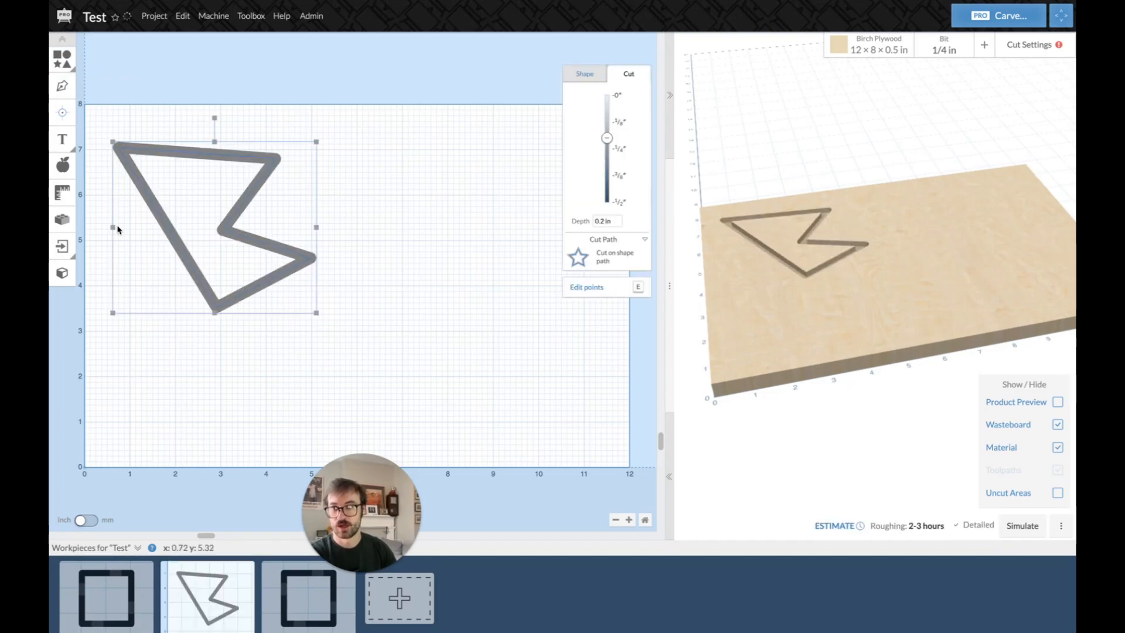
Add a drill point at about X 2, Y 2 in and an Amatic SC text object placed at about X 5.6, Y 2.1 in.
click(62, 112)
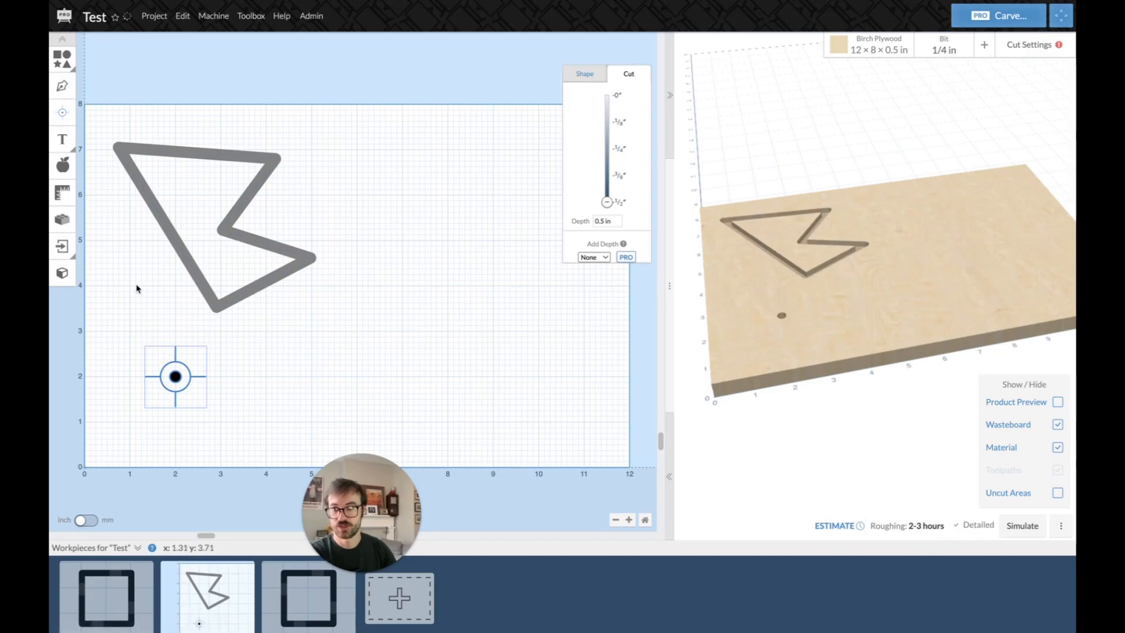
click(62, 139)
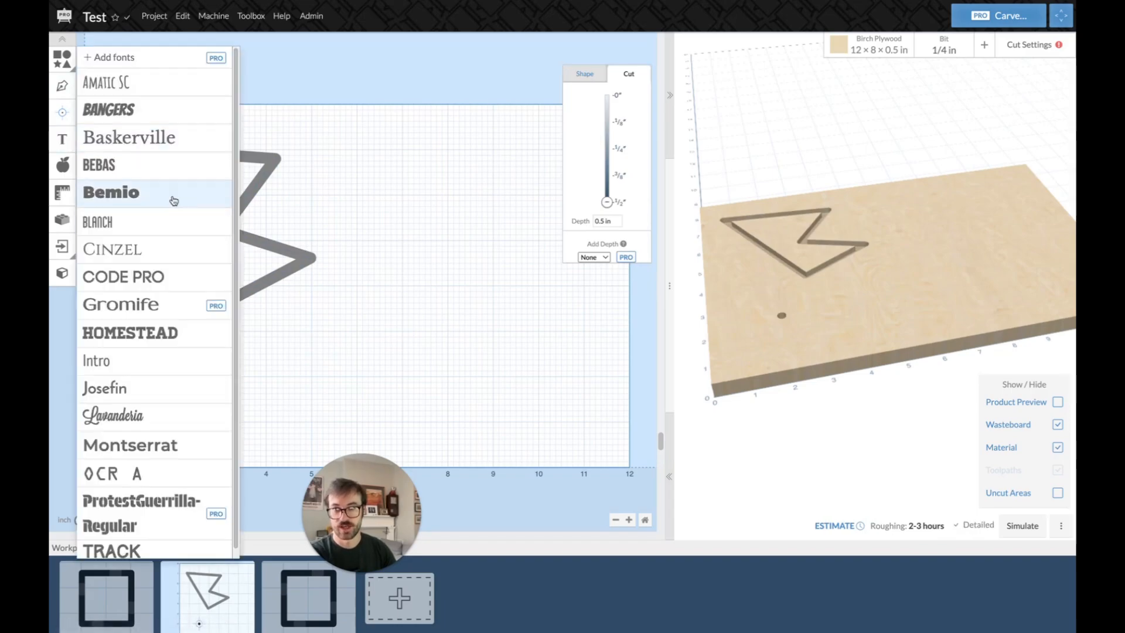
click(151, 84)
drag(192, 383, 399, 345)
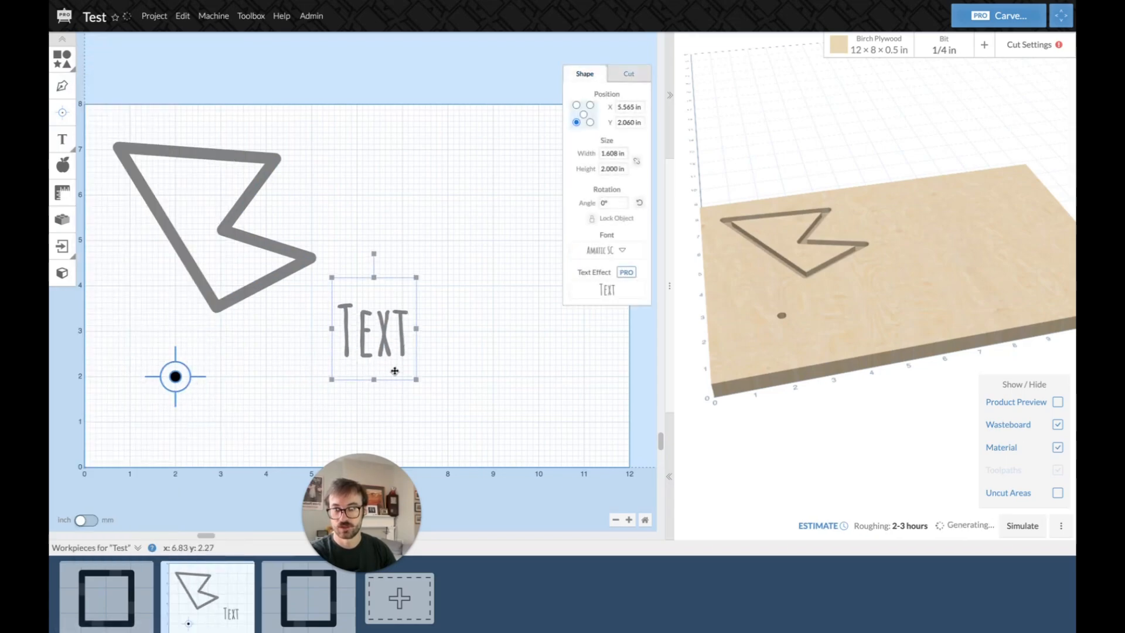
Search the Design Library for "Cat", insert the solid cat face with the Fill cut type, and place it above and beside the text.
click(64, 168)
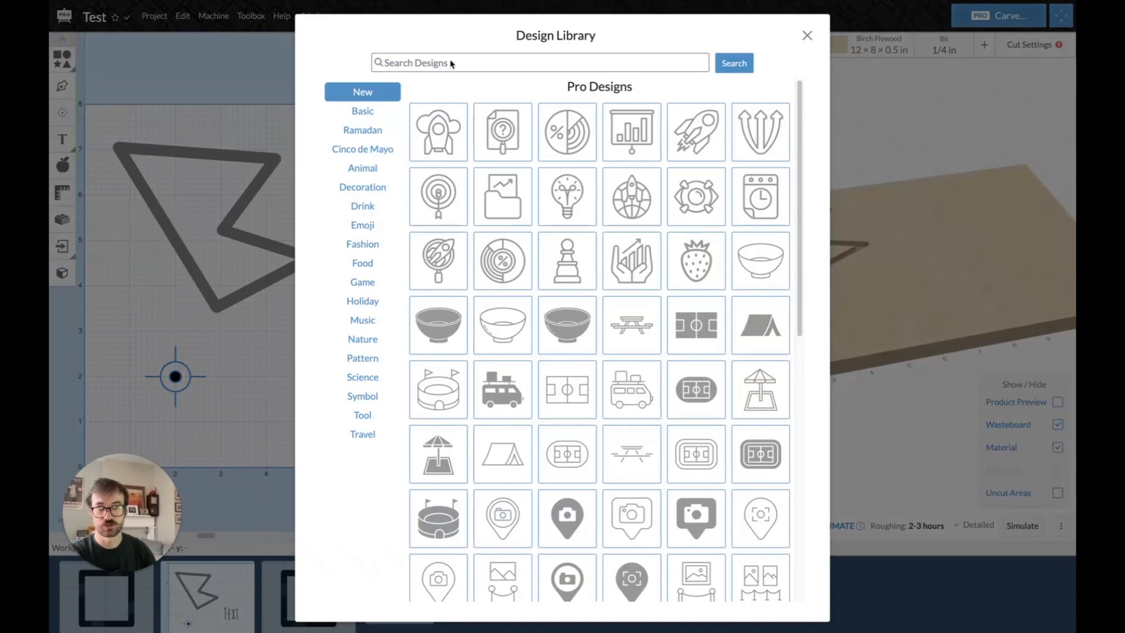
click(506, 60)
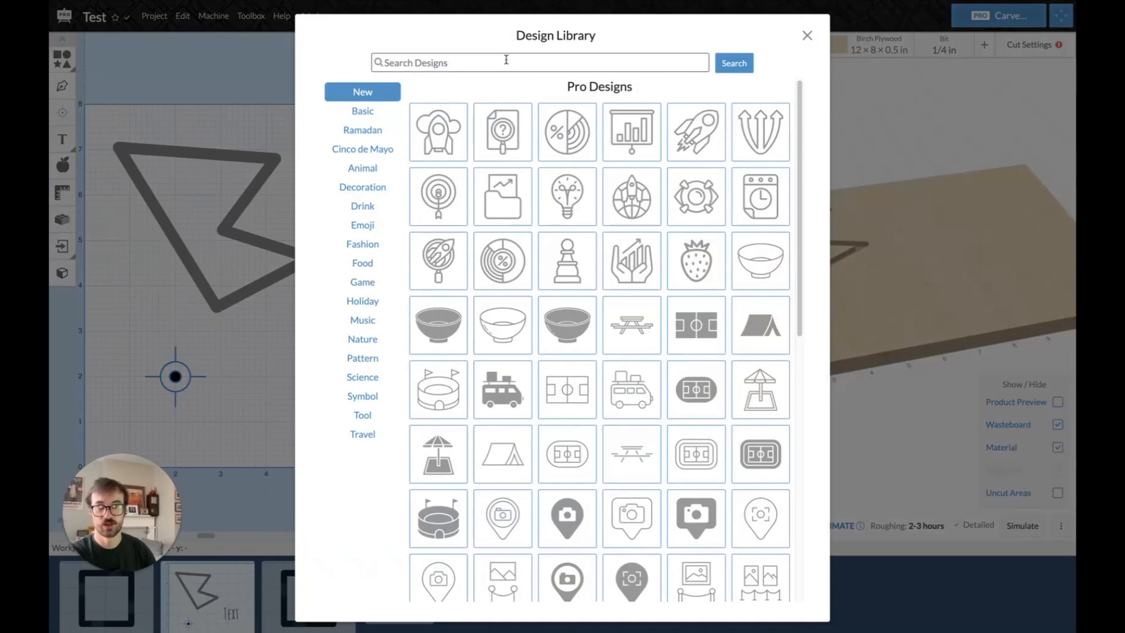
text(Cat)
key(Return)
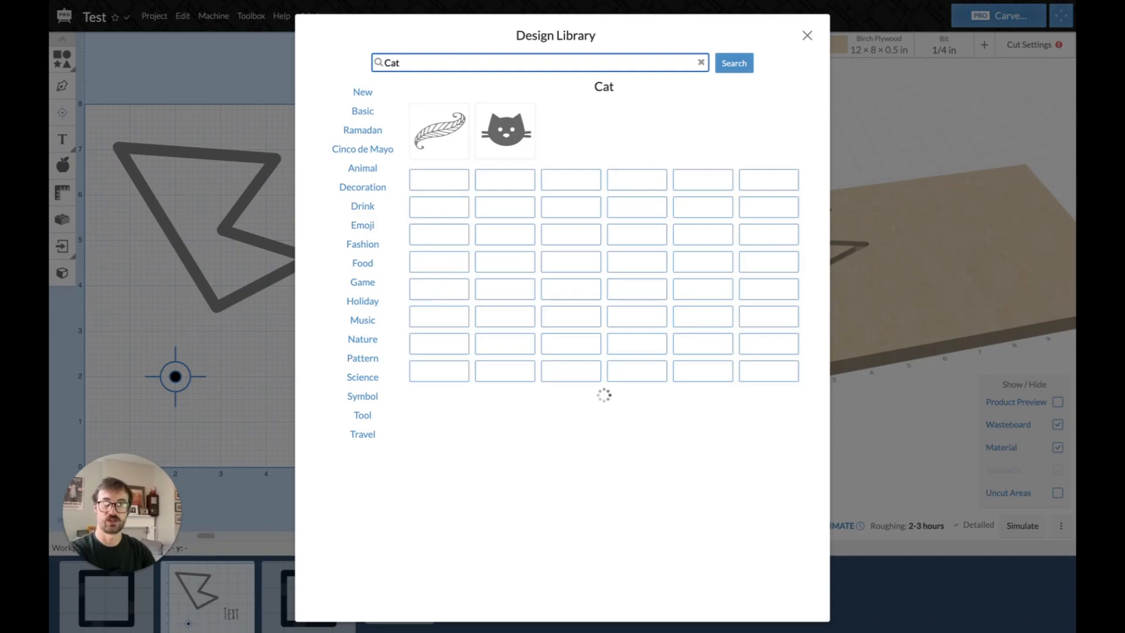
click(504, 130)
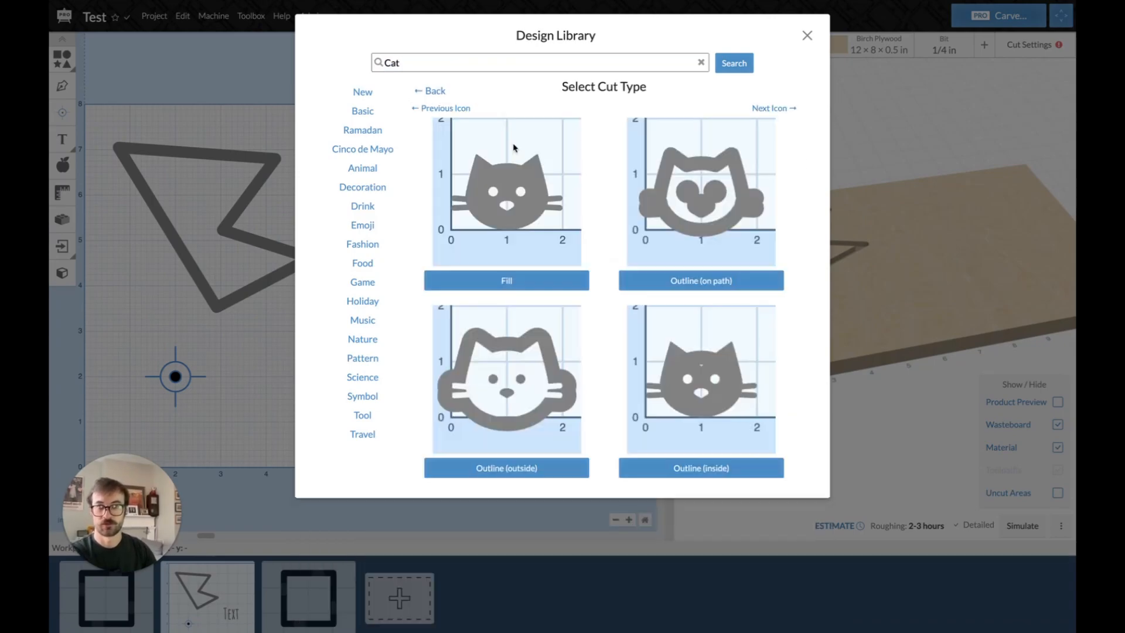
click(518, 283)
drag(152, 440, 490, 200)
click(510, 366)
Draw a horizontal measuring line about 3 in long below the text, starting between the drill point and the text.
click(69, 199)
drag(246, 379, 360, 378)
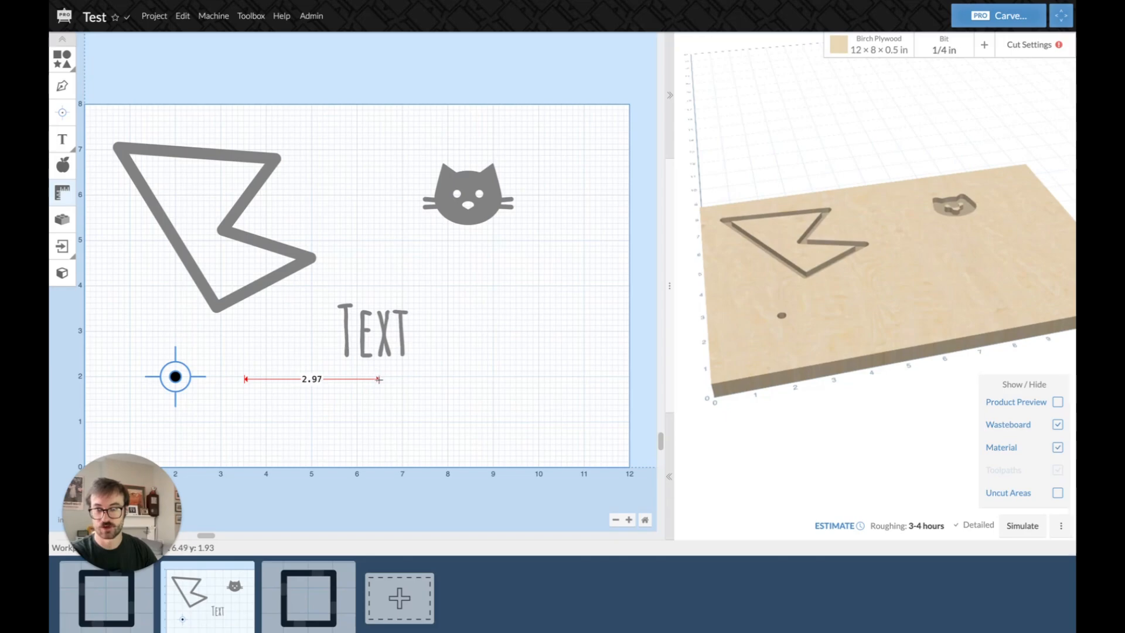
drag(380, 379, 379, 379)
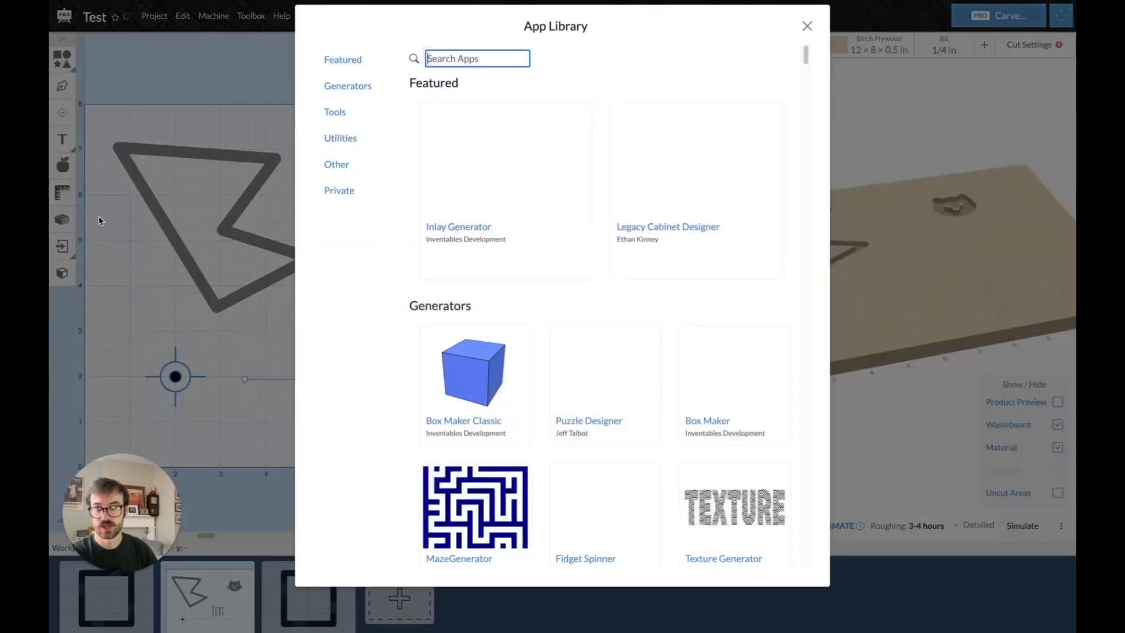
Browse the App Library's featured apps, generators and further categories, and close the library.
click(62, 219)
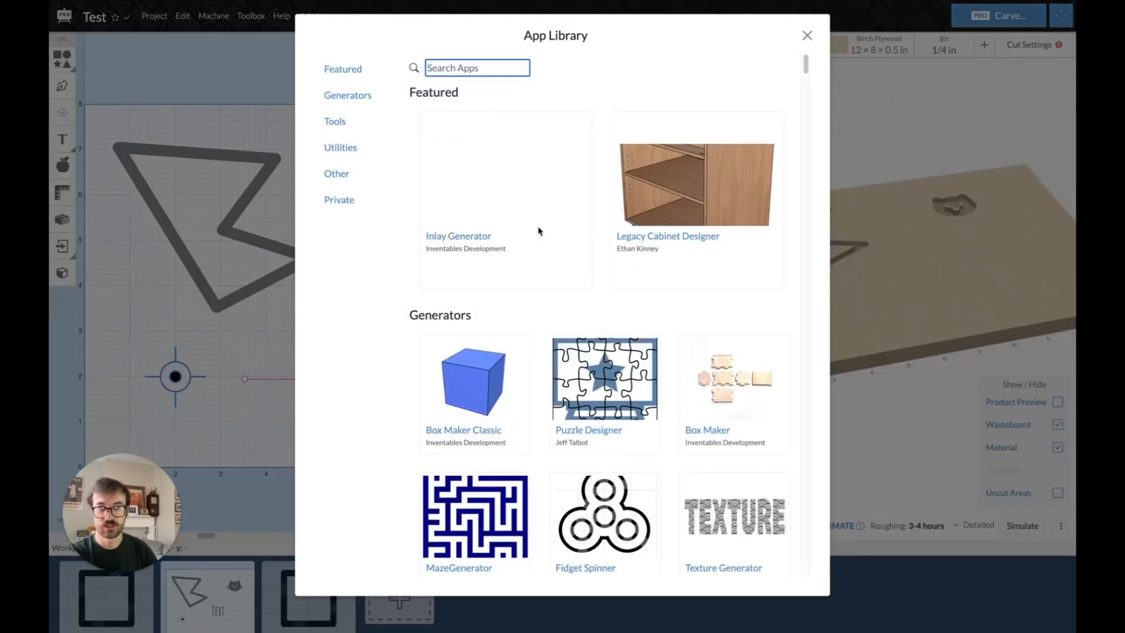
scroll(501, 316, down, 10)
scroll(515, 334, up, 10)
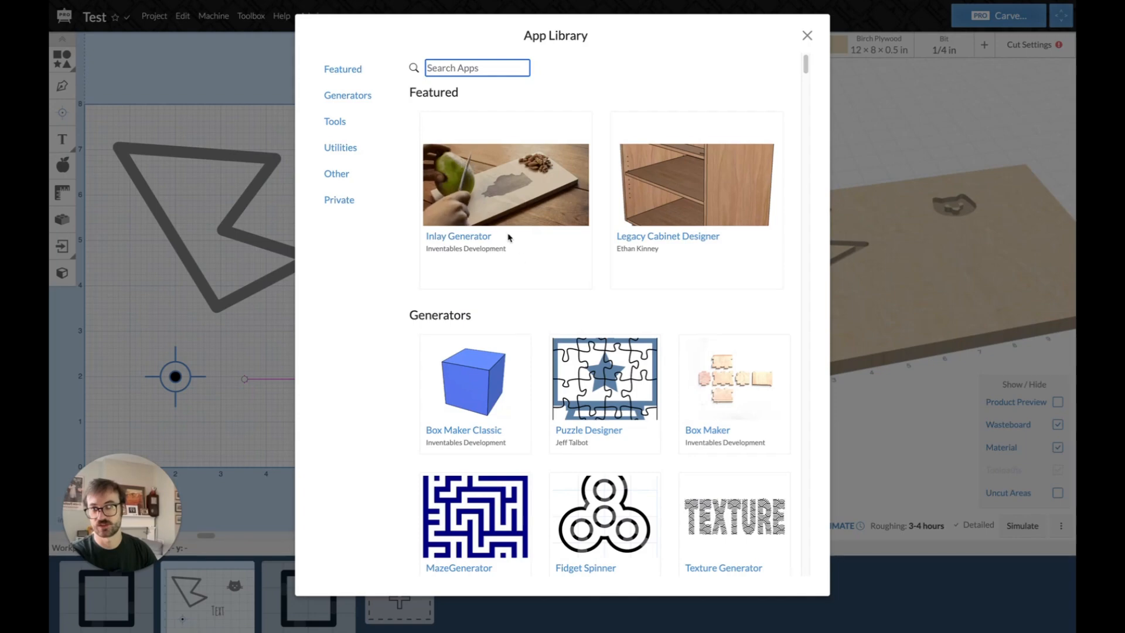
scroll(642, 340, down, 4)
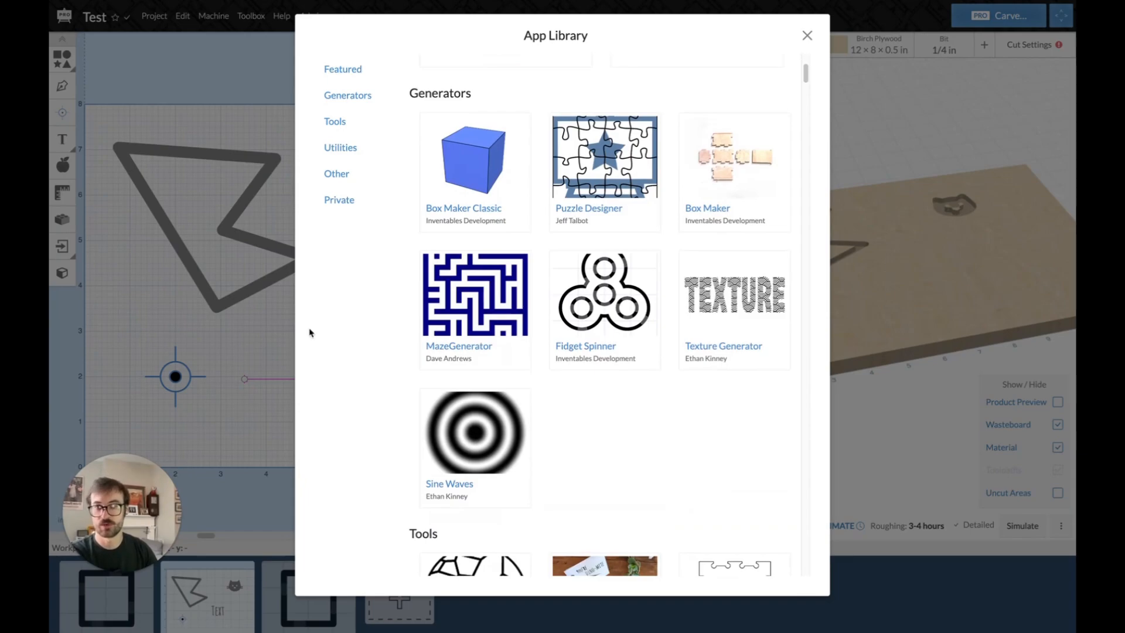
click(263, 325)
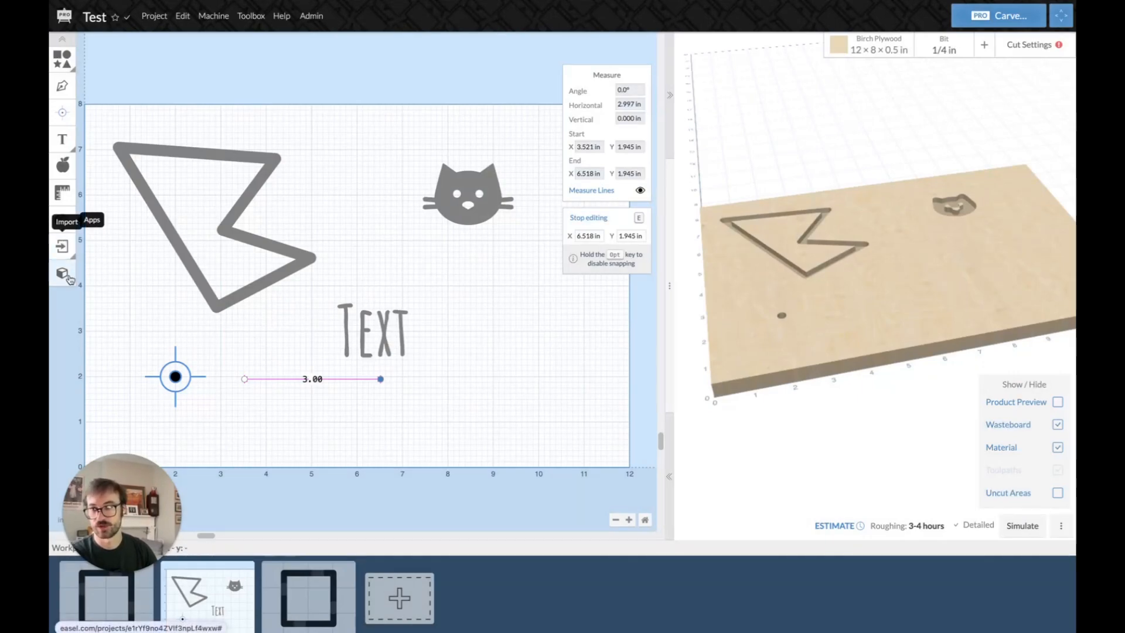
Review the import file types, inspect the 3D STL import dialog, and close it without choosing a file.
click(62, 246)
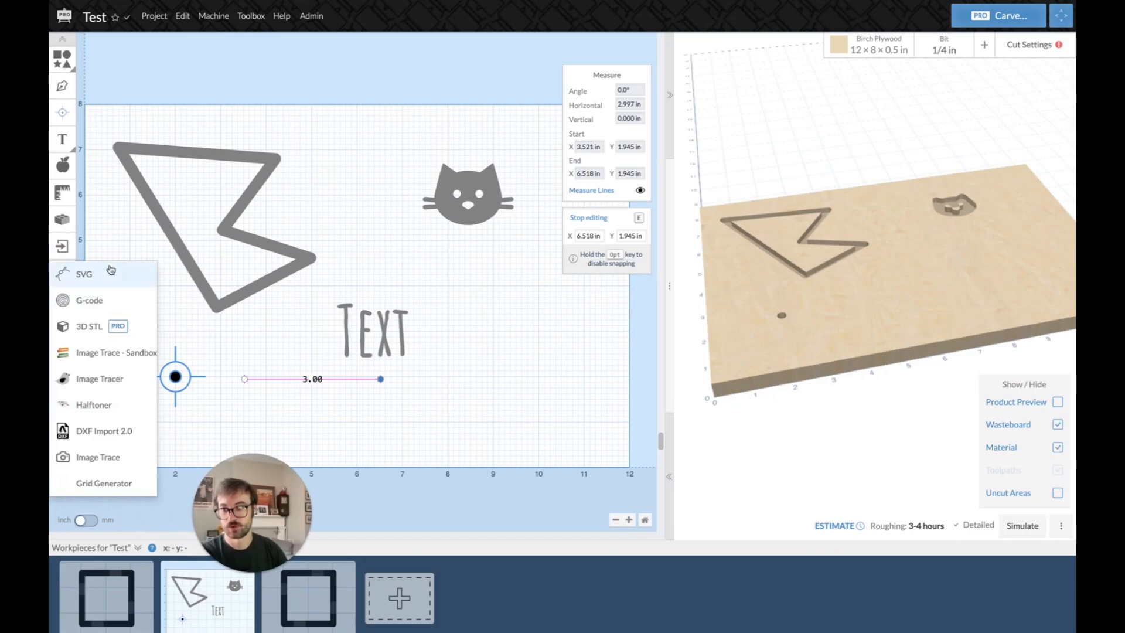
click(89, 326)
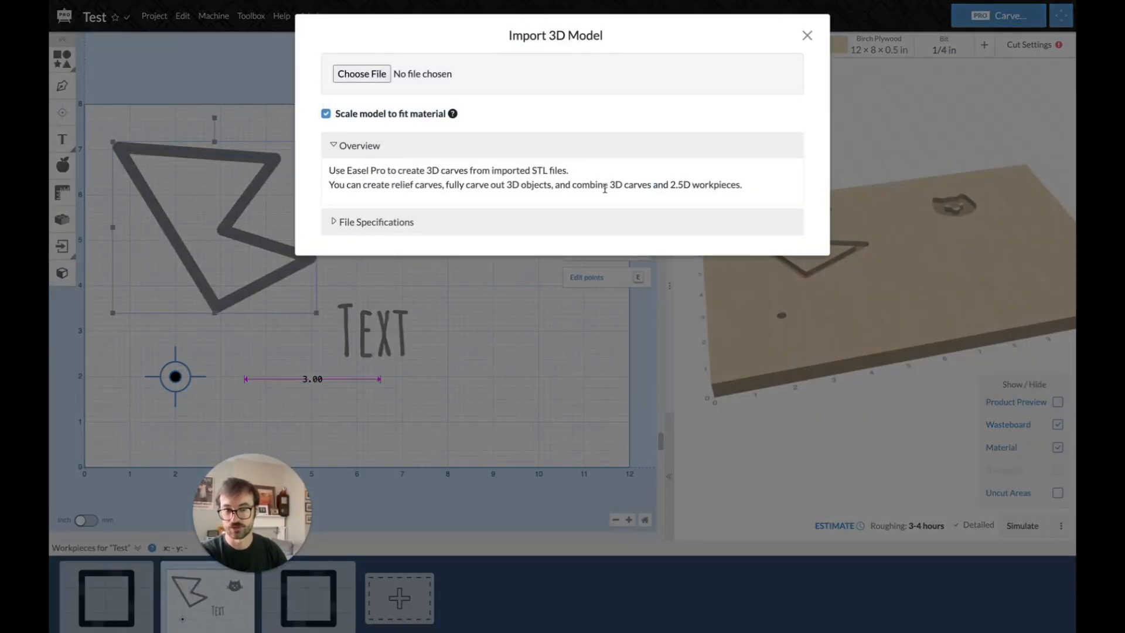
click(807, 36)
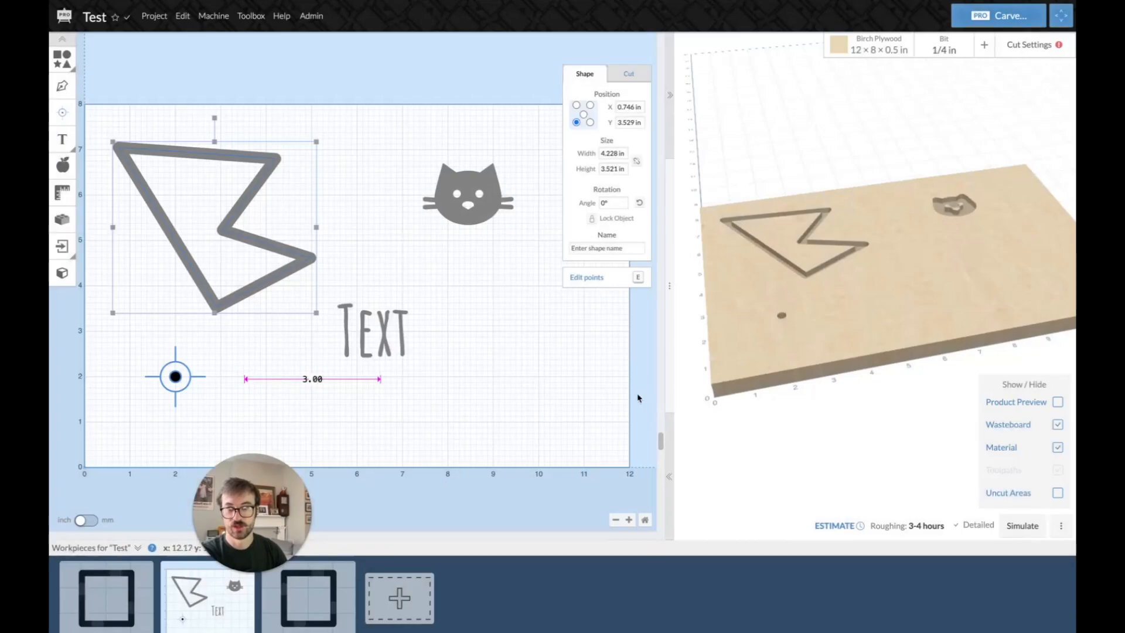